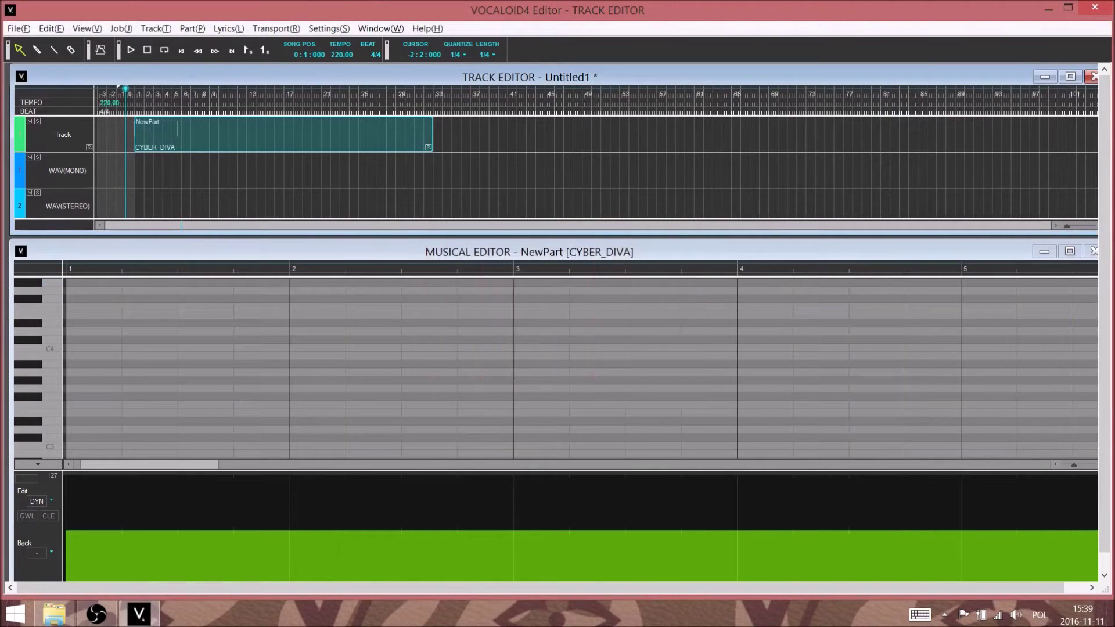
Draw the opening phrase in measures 1–2: Eb4 half, D4 and C4 quarters, Bb3 and C4 eighths, and a D4 quarter.
left_click(97, 338)
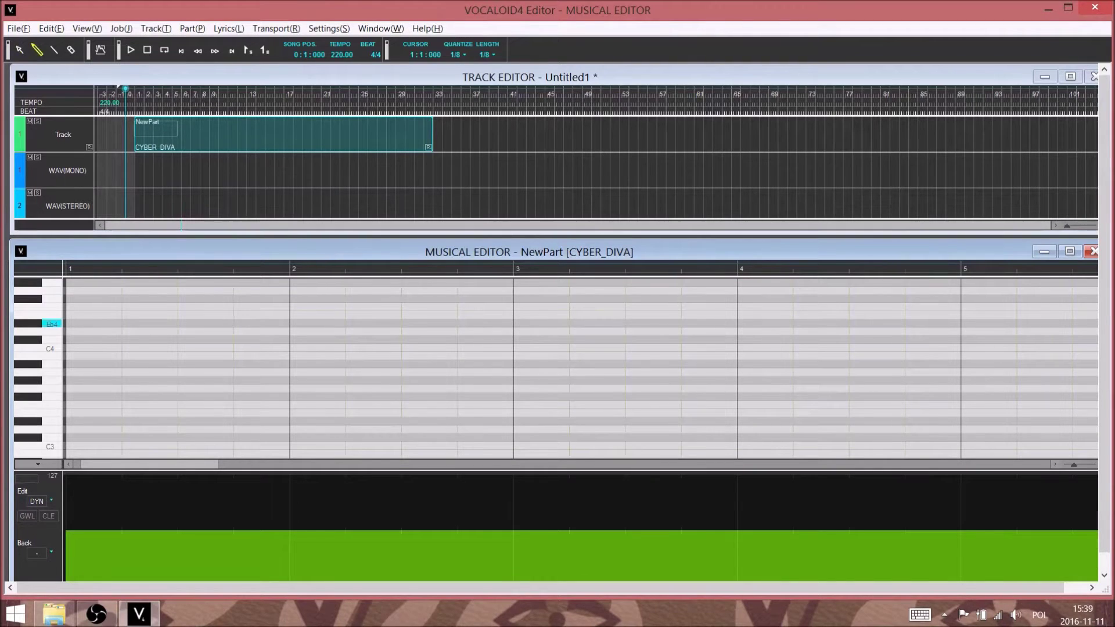
mouse_move(68, 323)
left_mouse_down()
mouse_move(177, 324)
mouse_move(290, 348)
left_mouse_up()
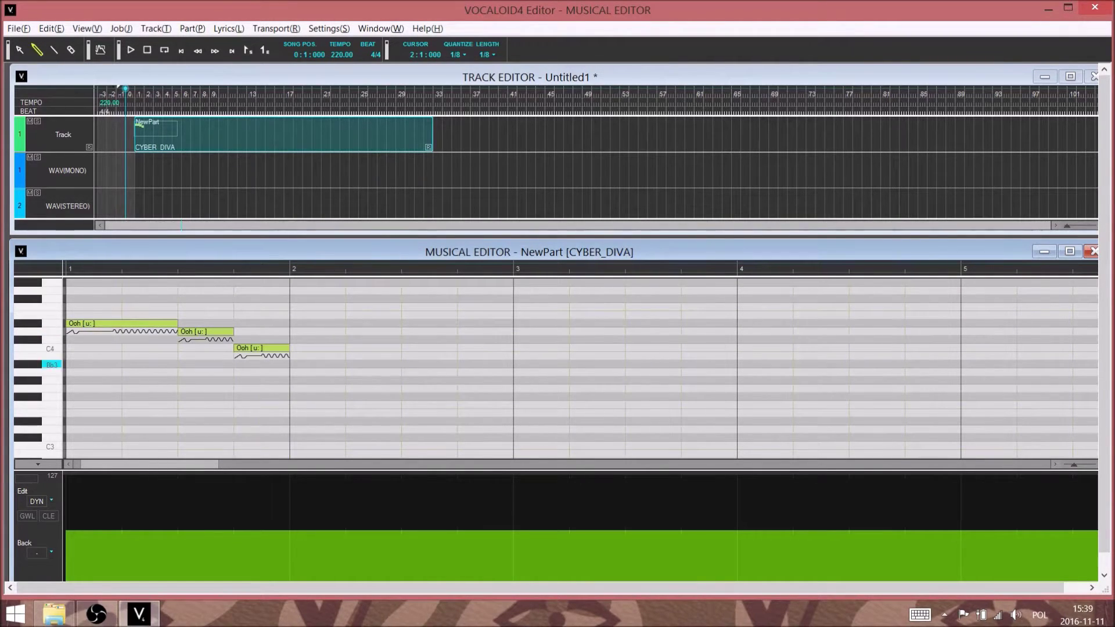
left_click_drag(291, 364, 345, 348)
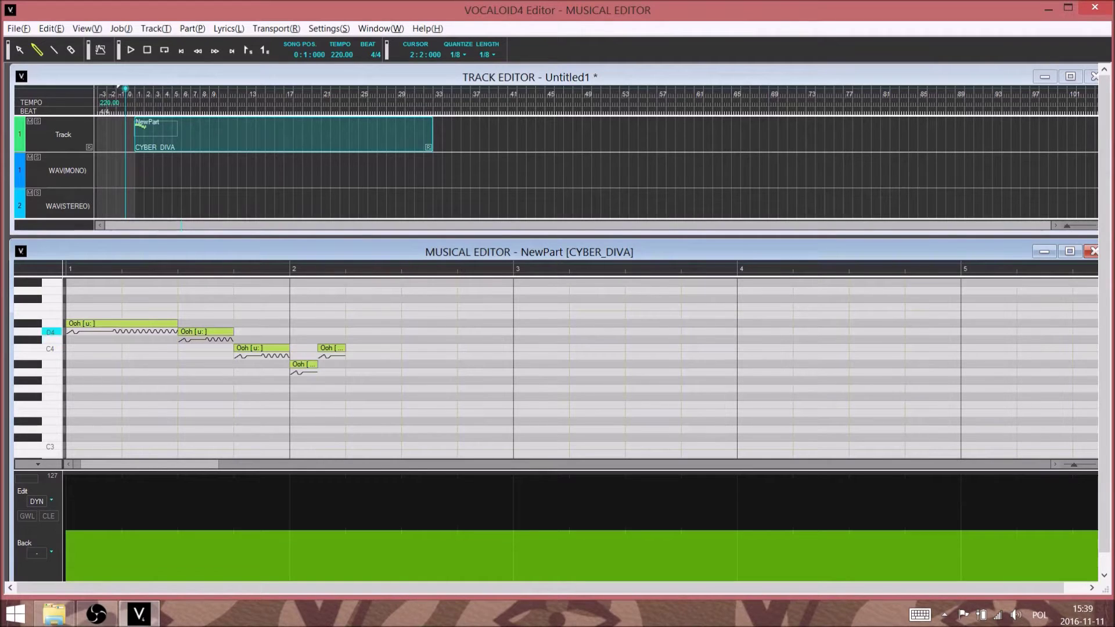
left_click_drag(347, 332, 401, 332)
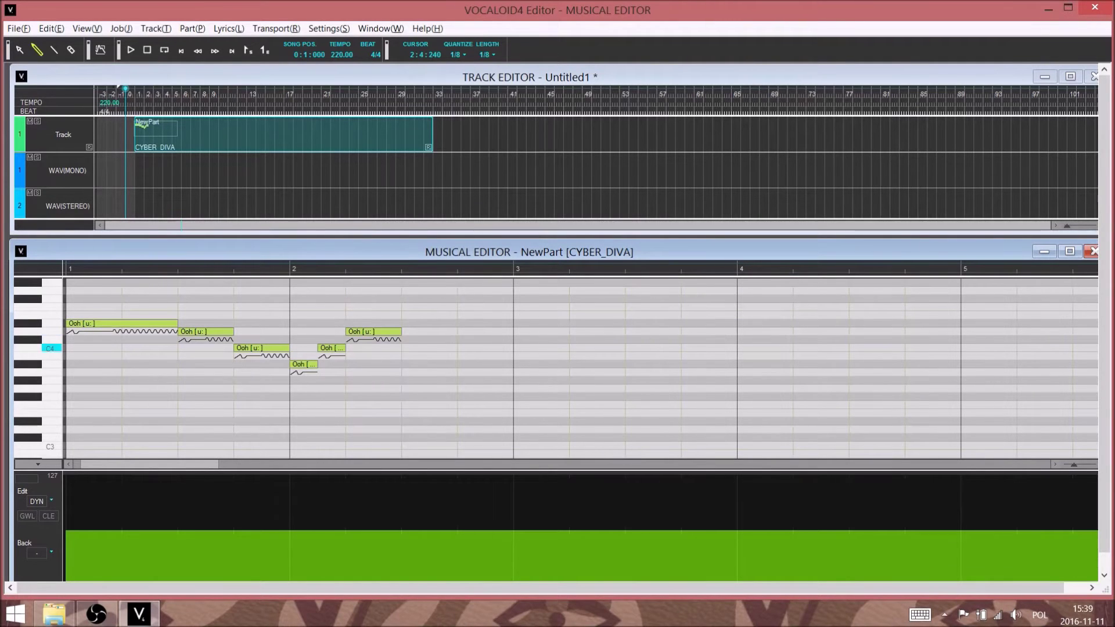
Draw the second phrase in measures 3–4: C4 half, Bb3 and G3 quarters, Ab3 and Bb3 eighths, and a C4 quarter.
left_click_drag(515, 348, 736, 389)
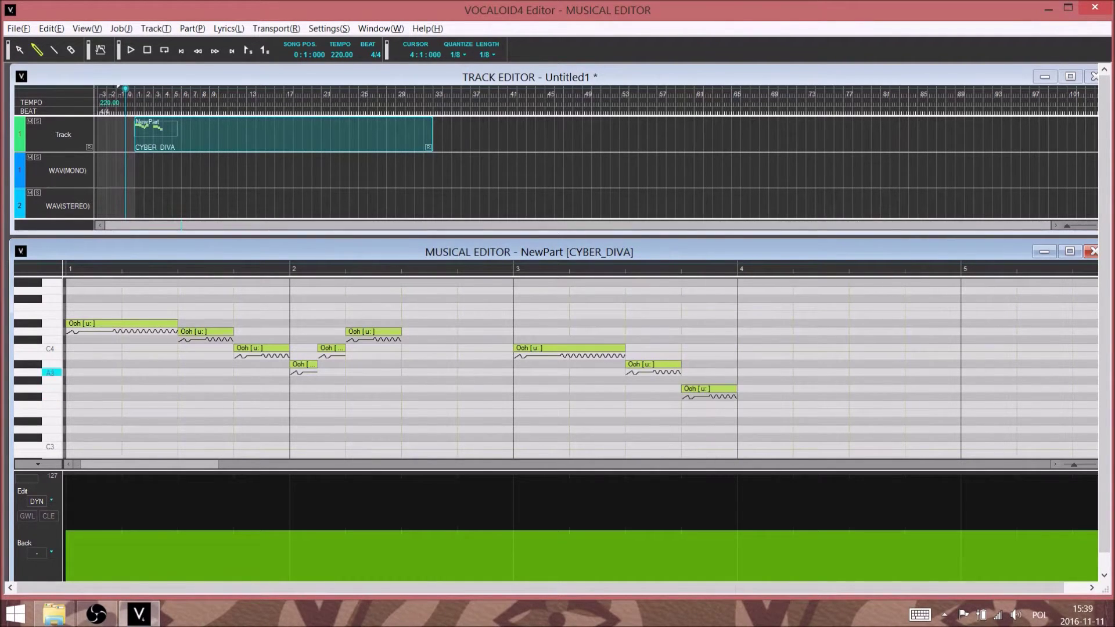
left_click(743, 381)
left_click(770, 364)
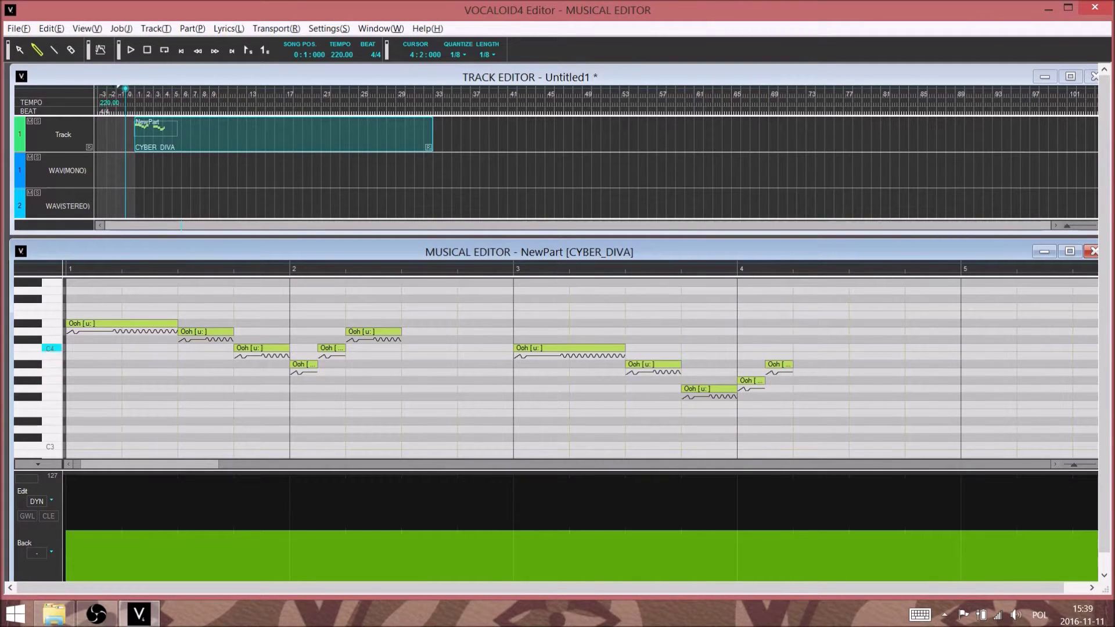
left_click_drag(795, 348, 848, 348)
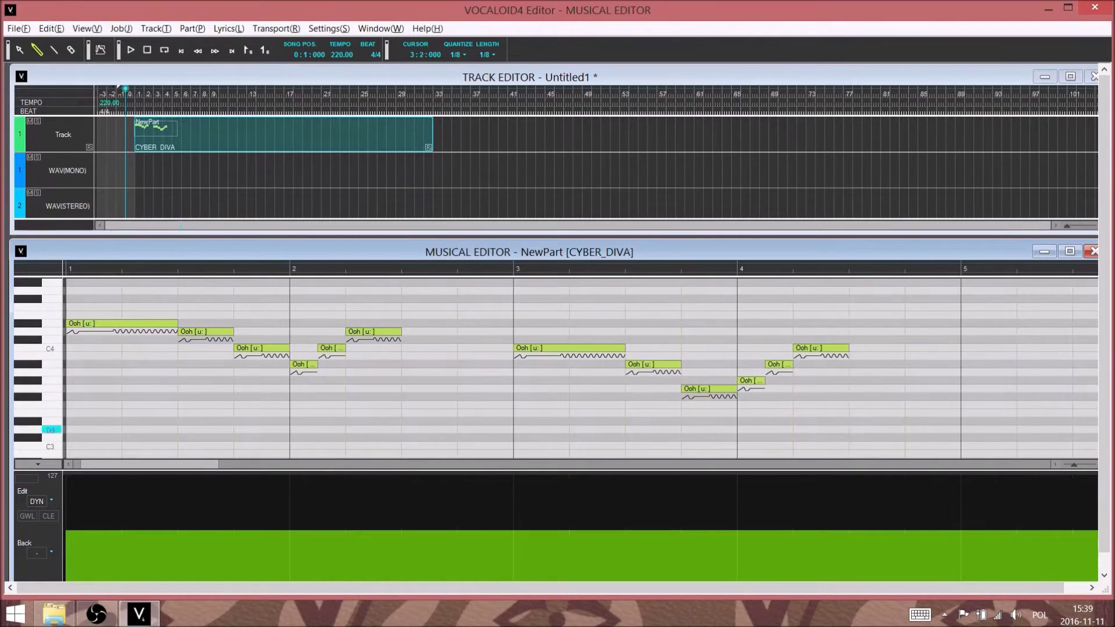
Fill measure 5 with a three-beat G4 note followed by a one-beat Eb4 note.
left_click_drag(210, 465, 242, 464)
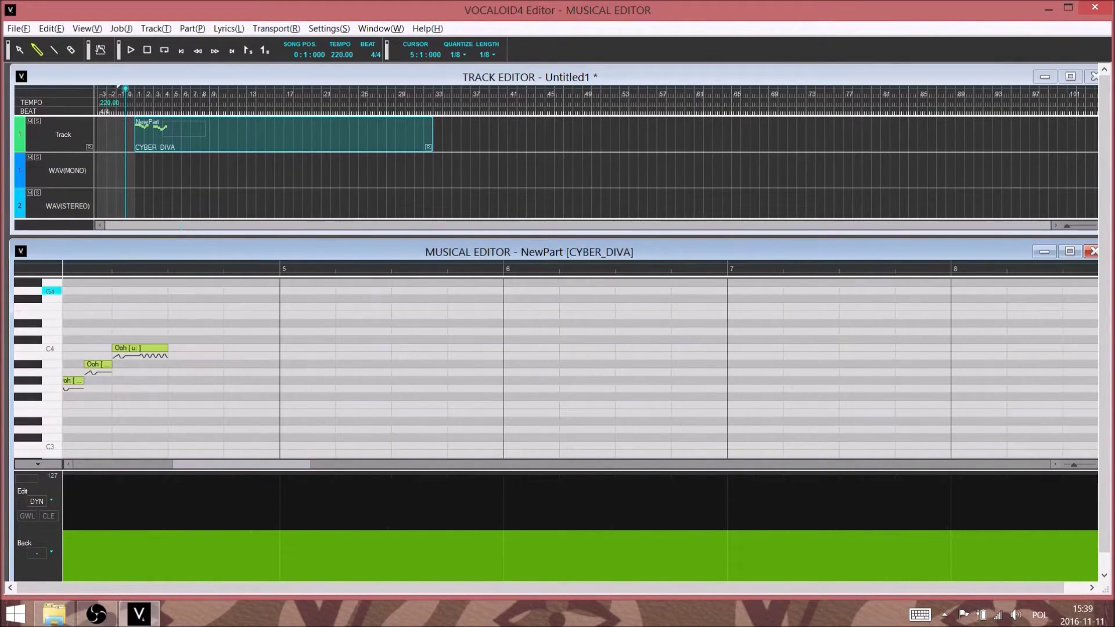
left_click_drag(282, 290, 447, 290)
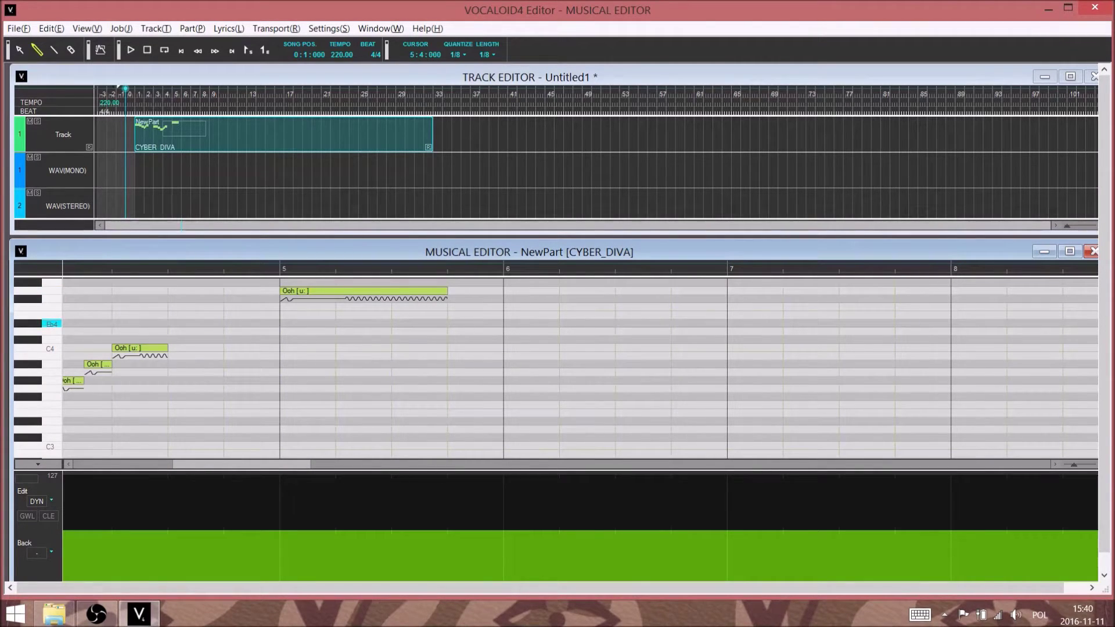
left_click_drag(448, 323, 504, 323)
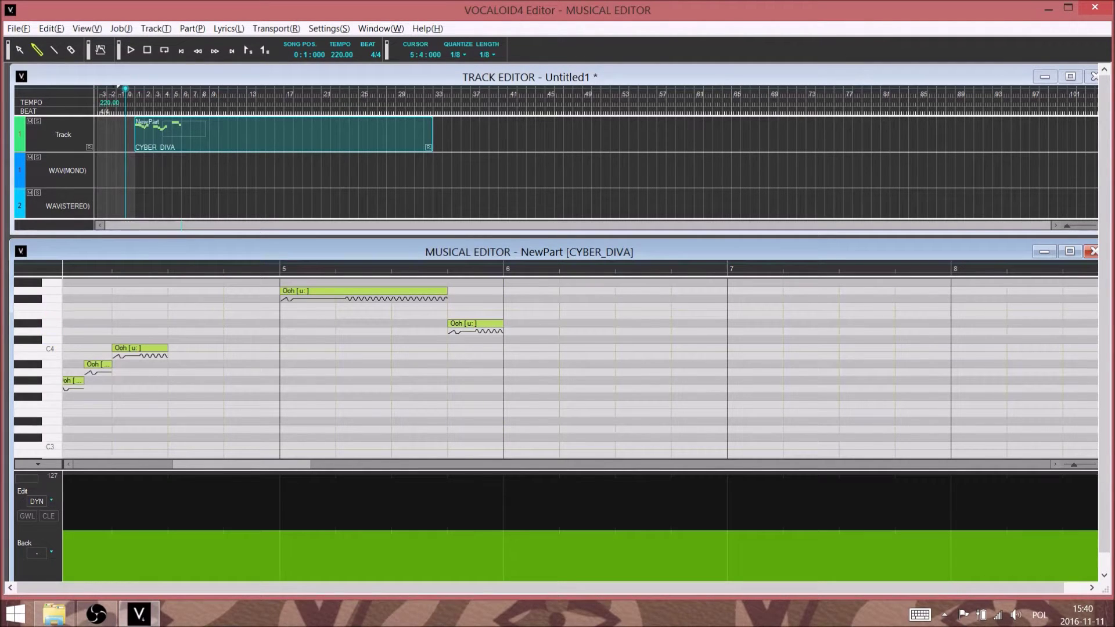
With quantize and note length at 1/32, draw a C4 just short of two beats in measure 6, followed by a 1/32 C4.
left_click(458, 55)
left_click(506, 133)
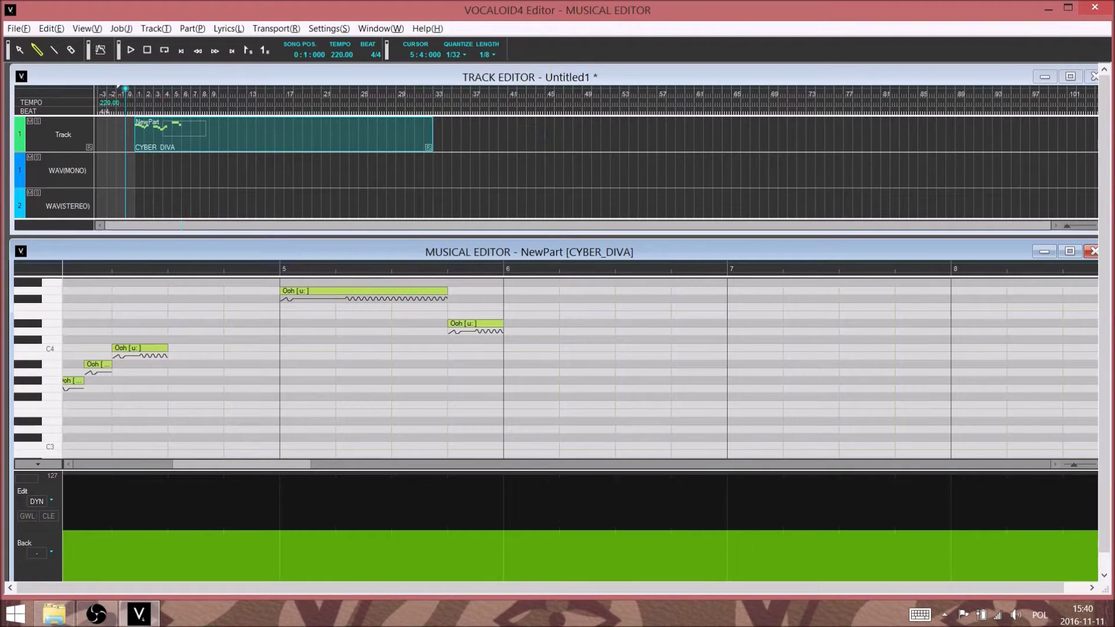
left_click(485, 55)
left_click(506, 130)
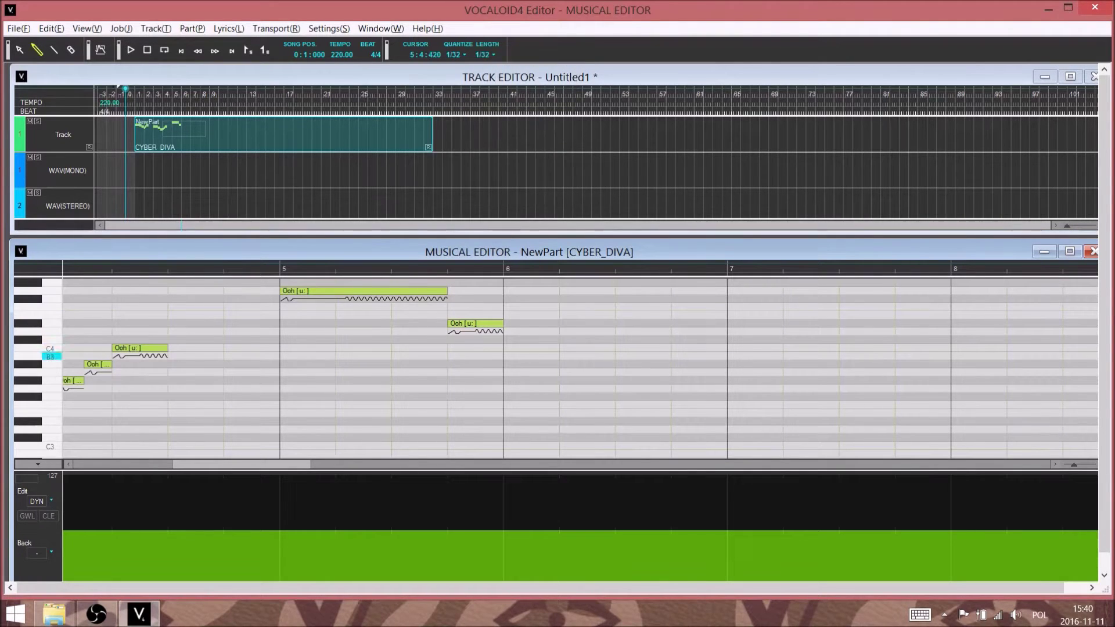
left_click_drag(505, 347, 608, 348)
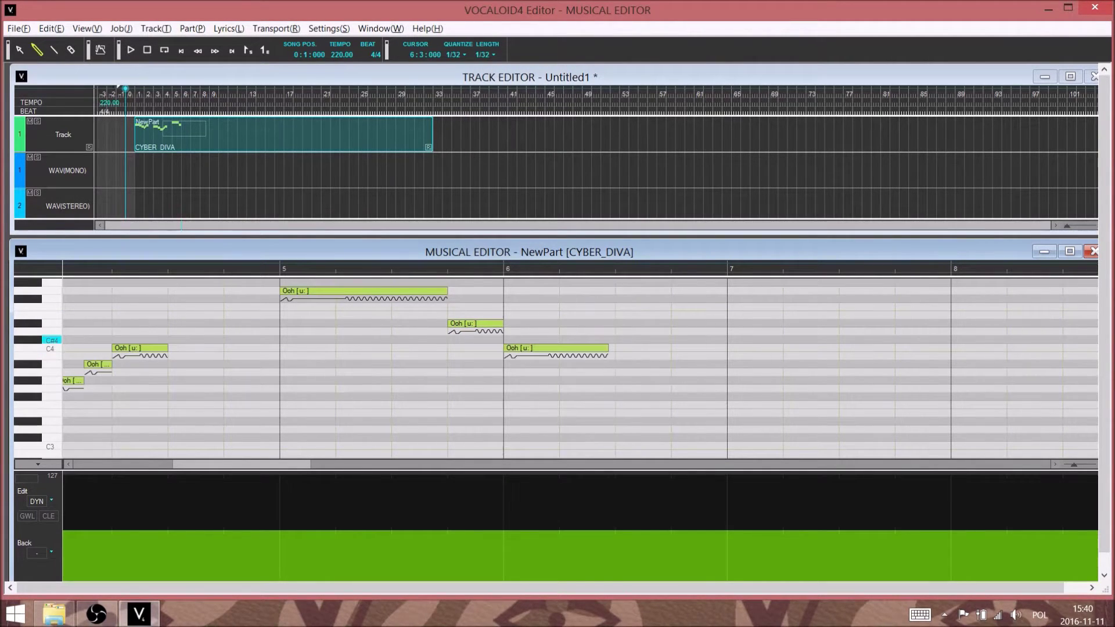
left_click(611, 348)
With quantize and note length at 1/8, finish the melody with Eb4 and D4 quarters in measure 6 and a five-beat Eb4 from measure 7.
left_click(455, 55)
left_click(505, 99)
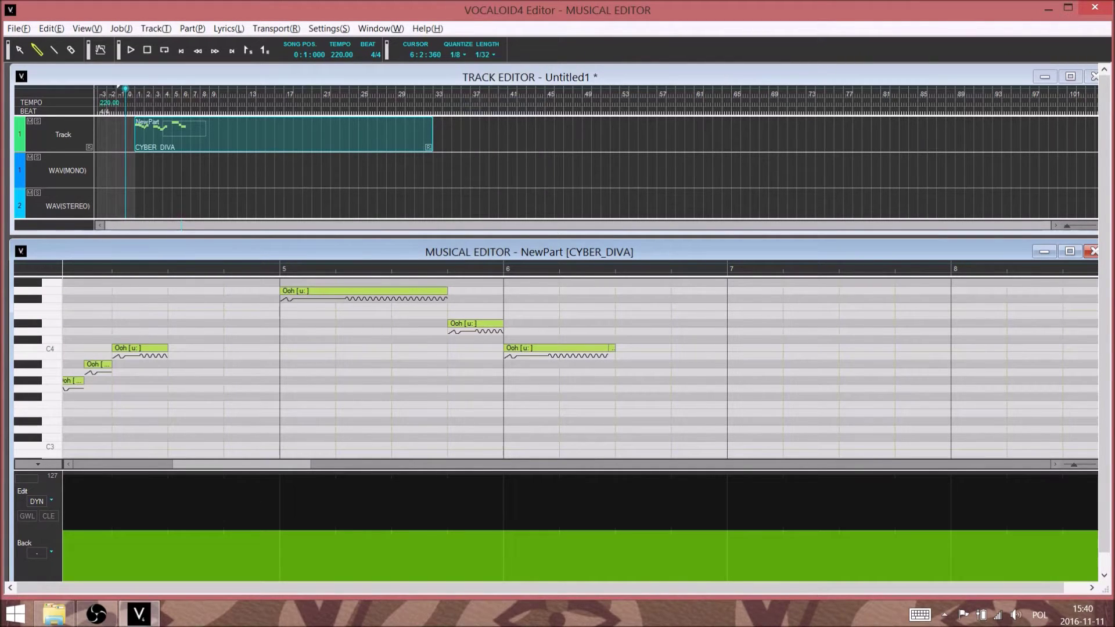
left_click(486, 55)
left_click(505, 99)
left_click_drag(617, 324, 1007, 324)
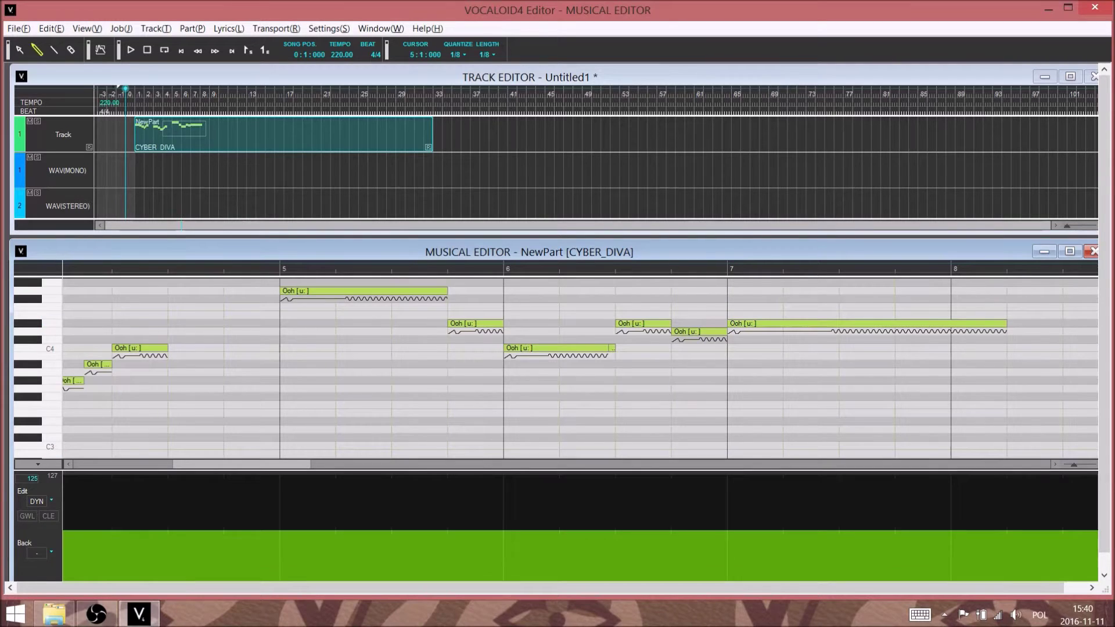
Play back the wordless melody from the start of measure 1.
left_click_drag(238, 464, 102, 464)
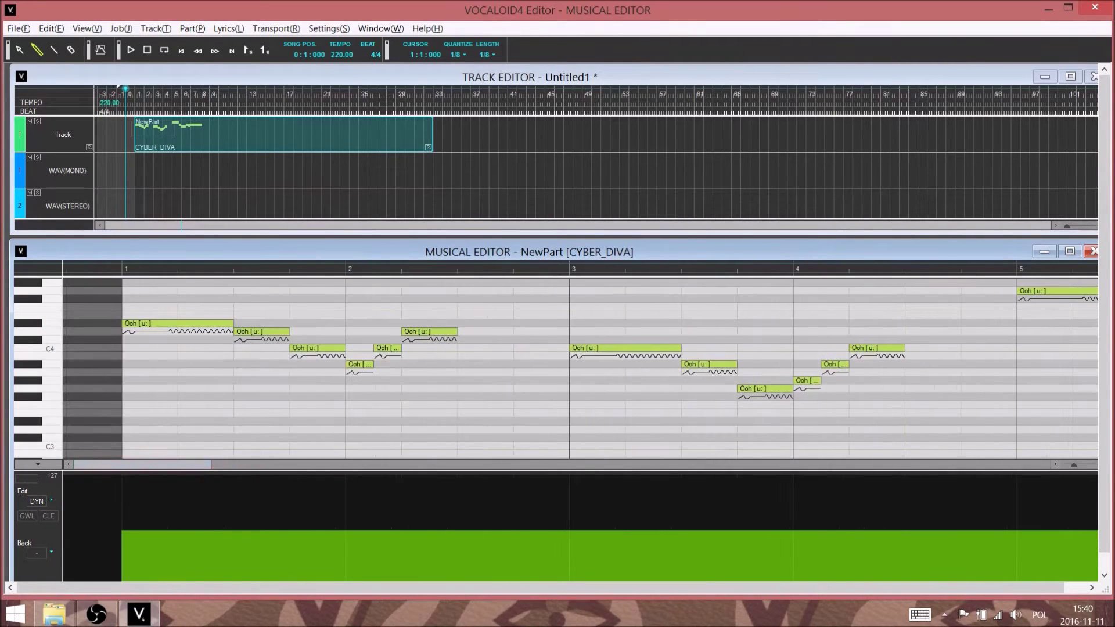
left_click(122, 269)
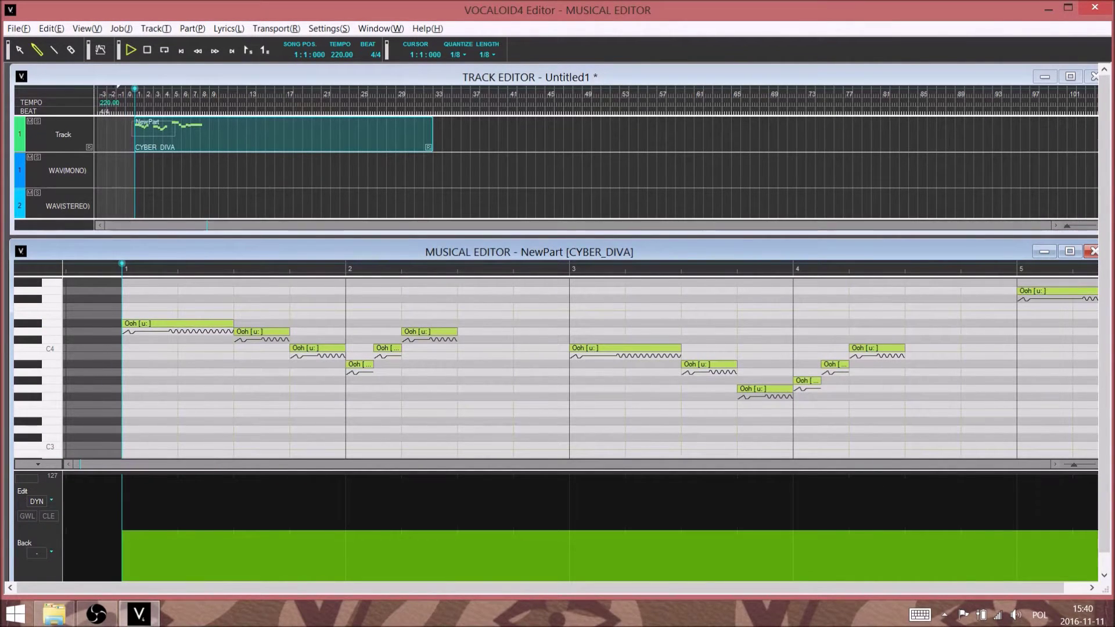
key("space")
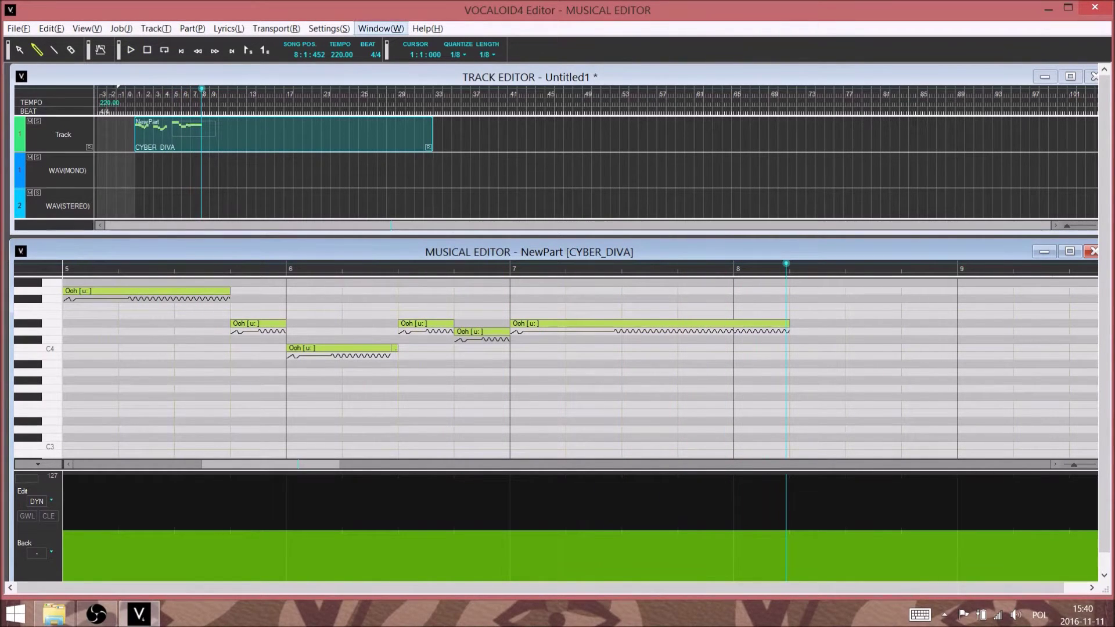
Set the singing style template to normal for the current part.
left_click(328, 28)
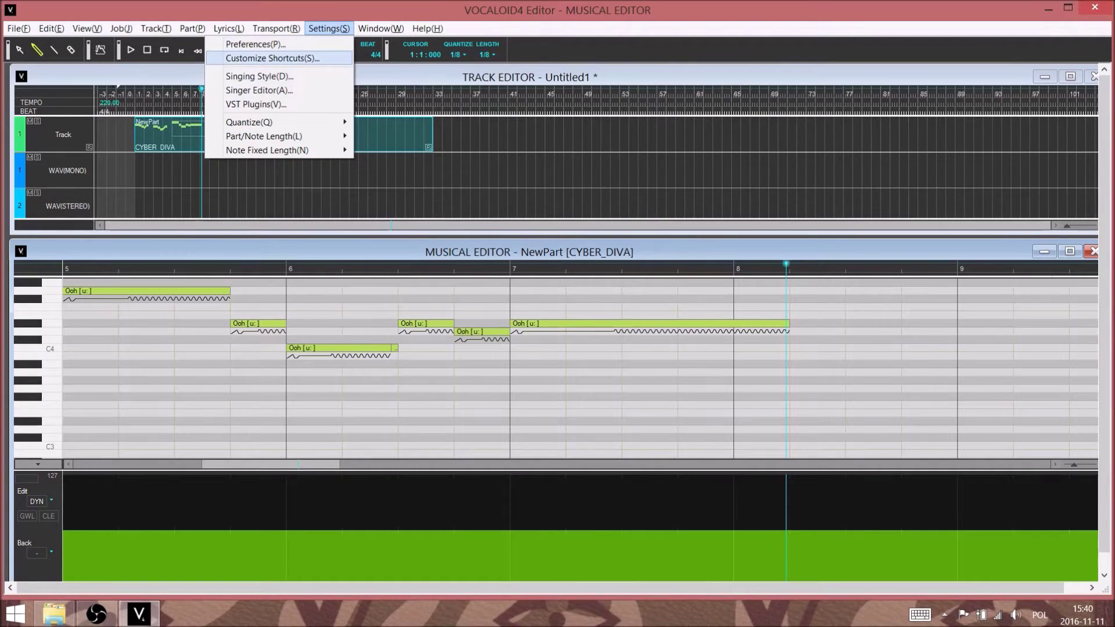
left_click(259, 76)
left_click(674, 200)
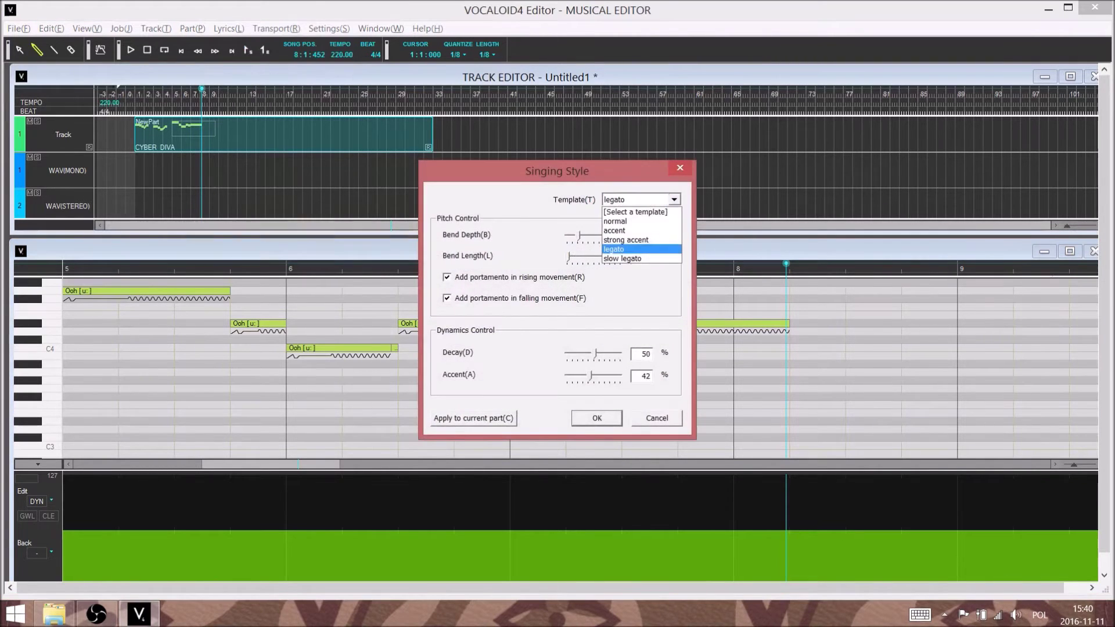
key("Return")
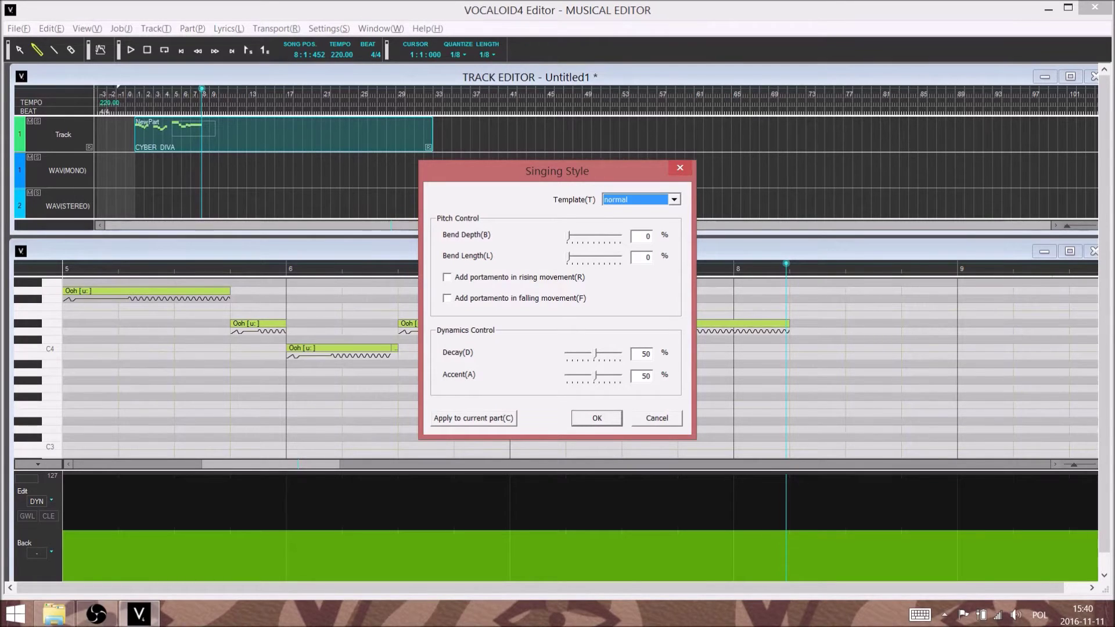
key("Return")
left_click(585, 335)
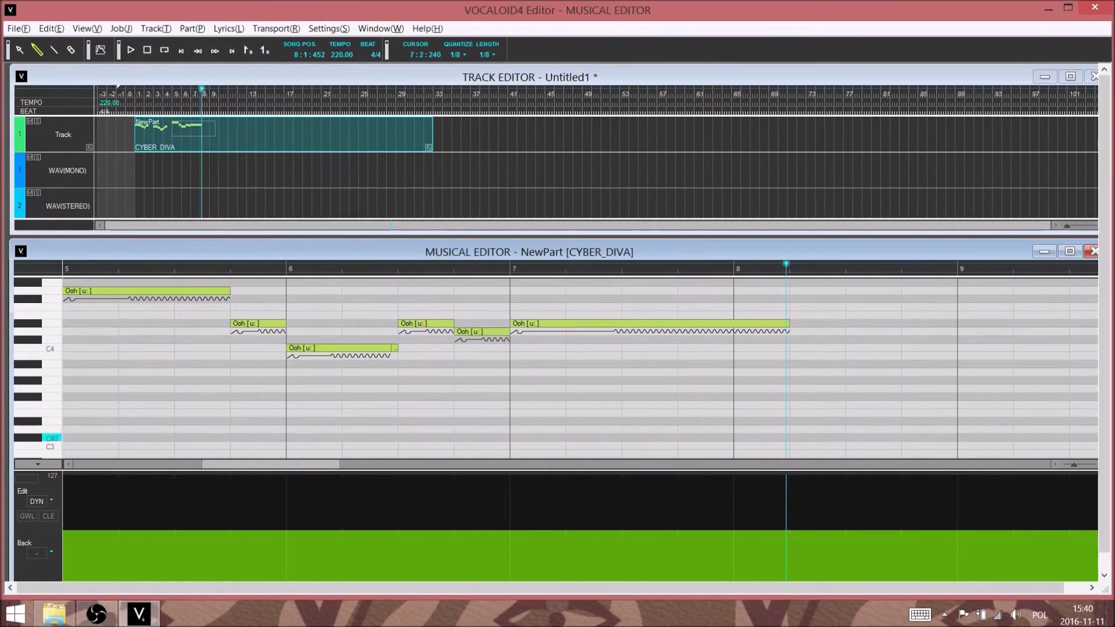
Apply the legato expression template to the Eb4 note on beat 3 of measure 6.
right_click(410, 323)
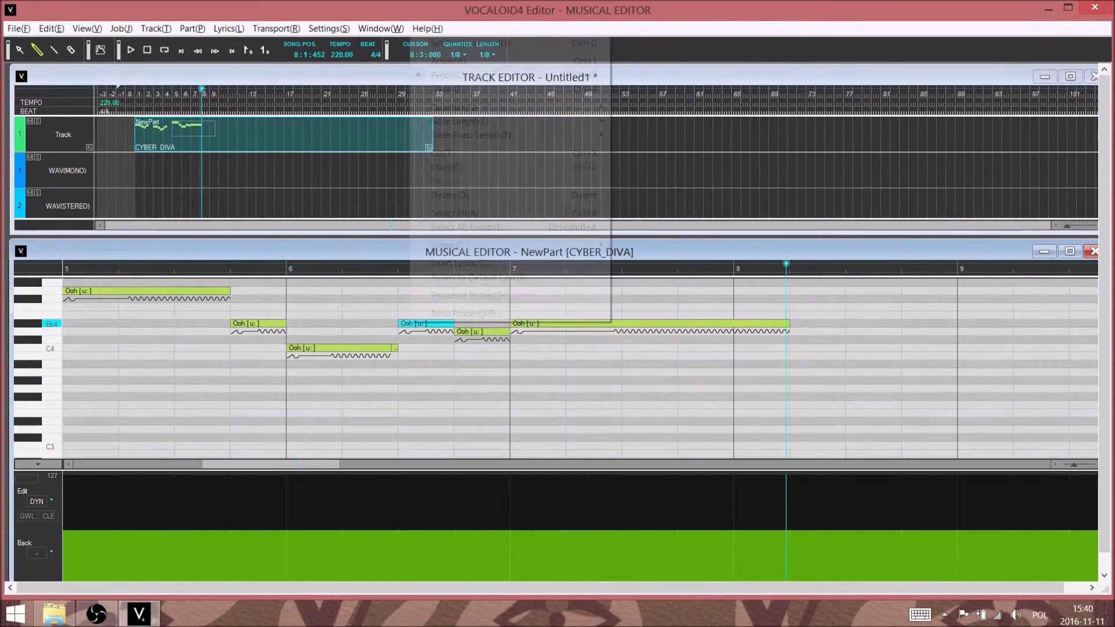
left_click(464, 313)
left_click(456, 281)
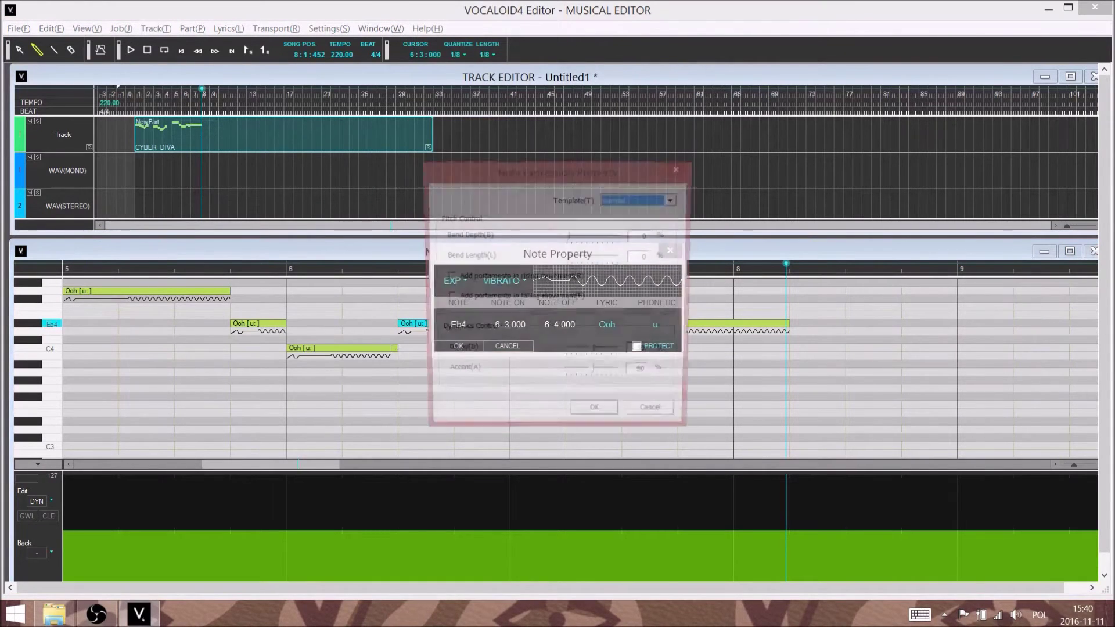
left_click(672, 199)
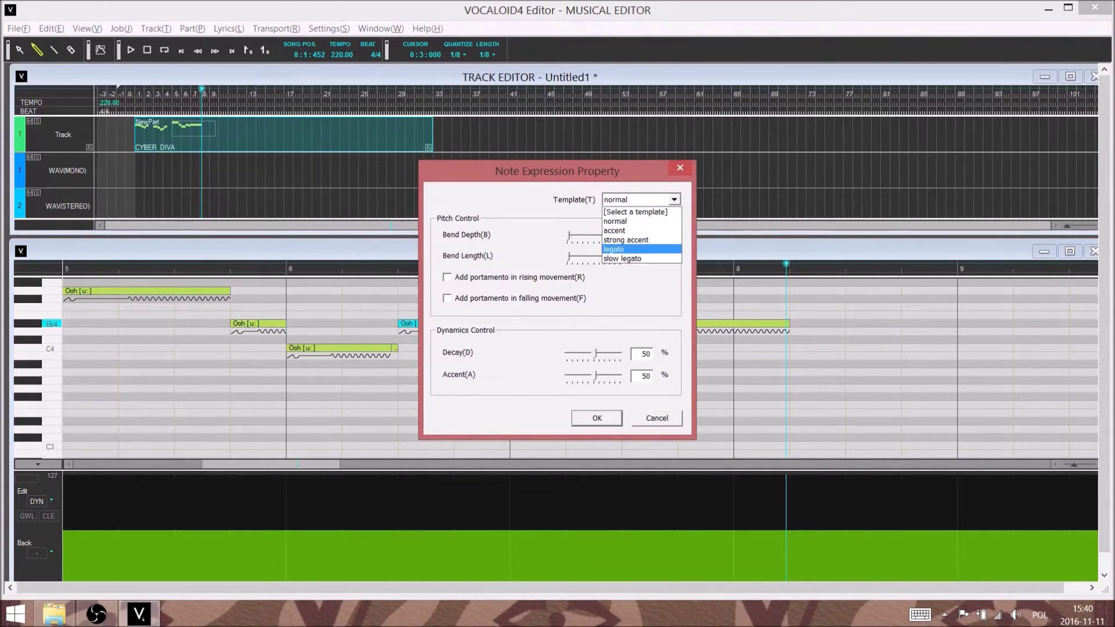
key("Return")
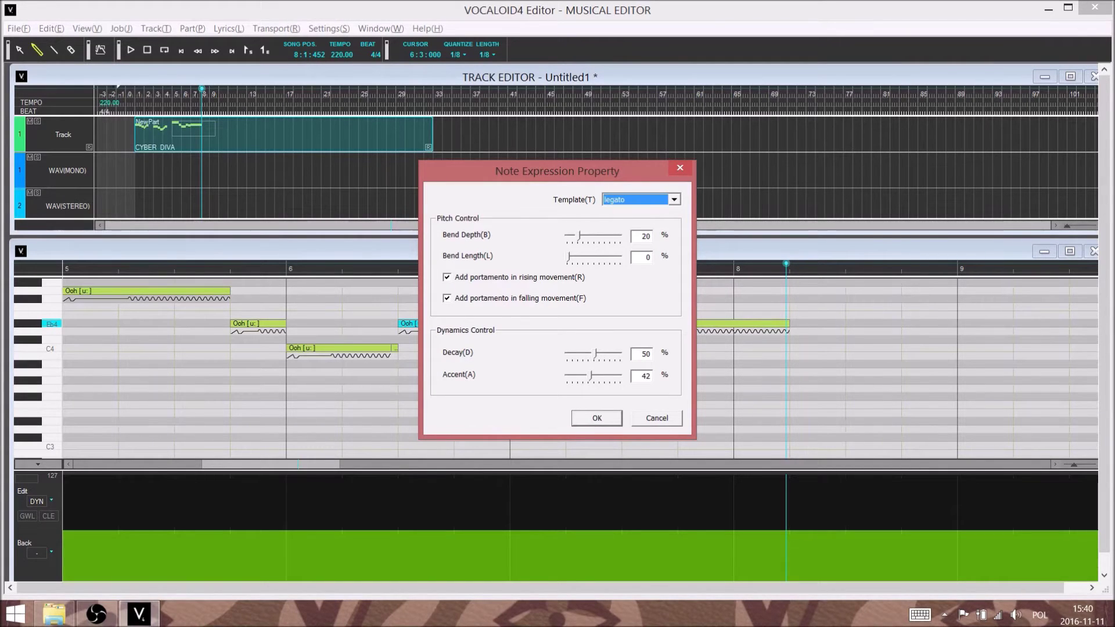
key("Return")
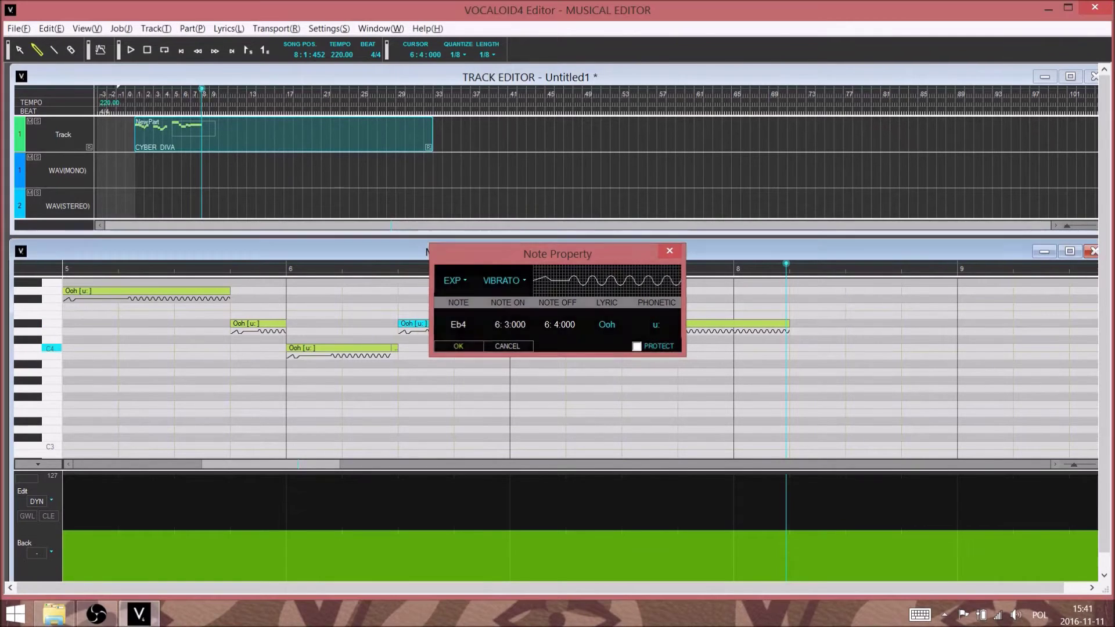
key("Return")
Insert the lyrics "I hate society I hate propriety art is calling - for me" starting from the first note.
left_click_drag(319, 465, 177, 465)
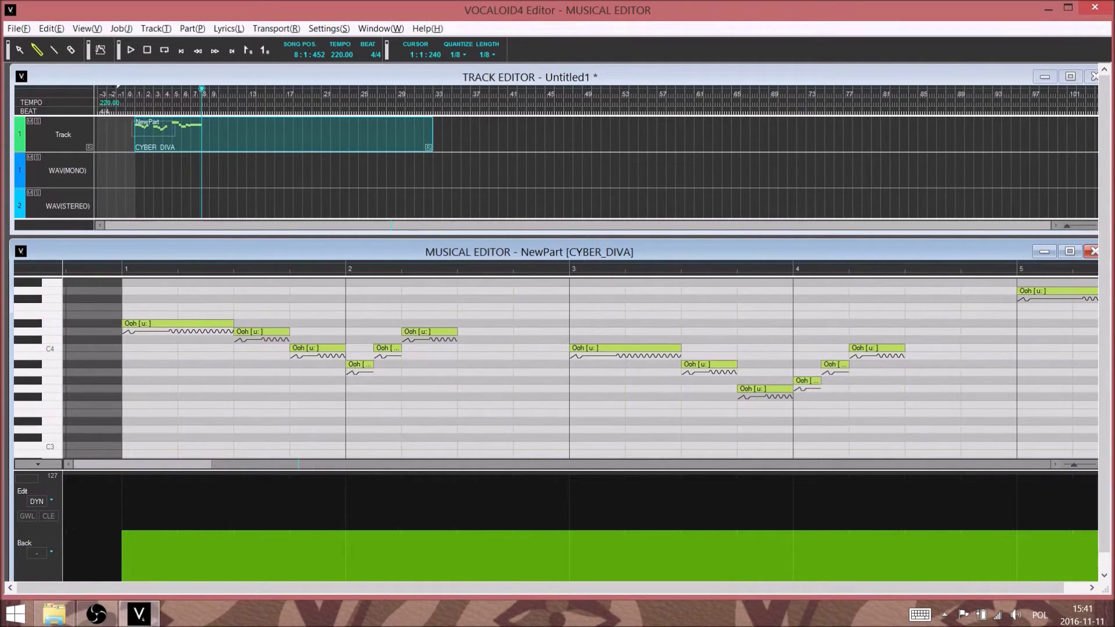
right_click(162, 324)
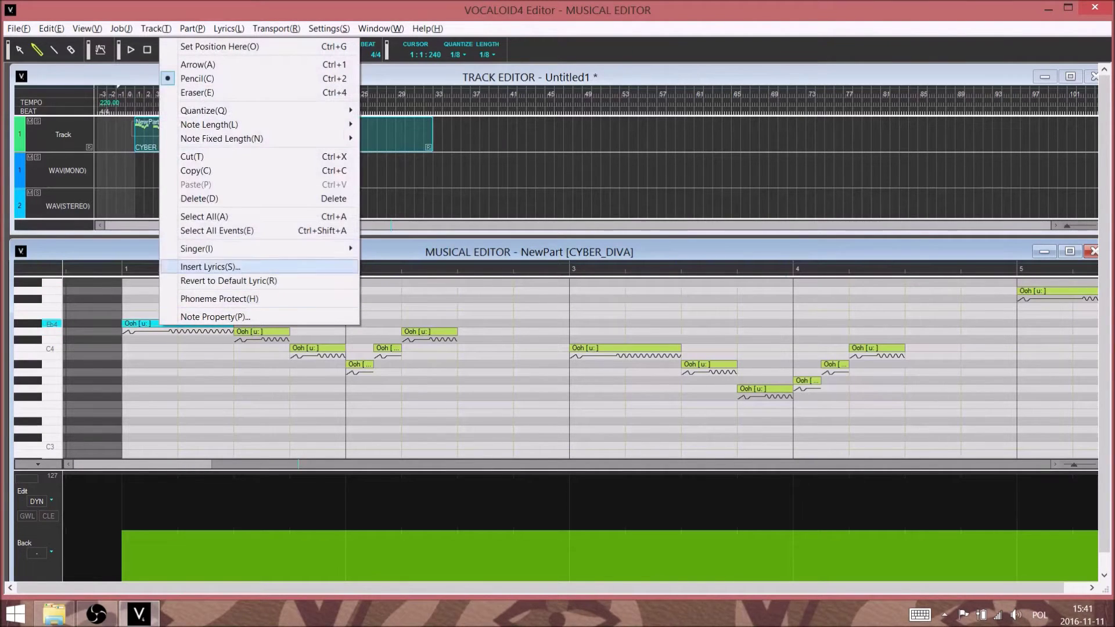
left_click(211, 266)
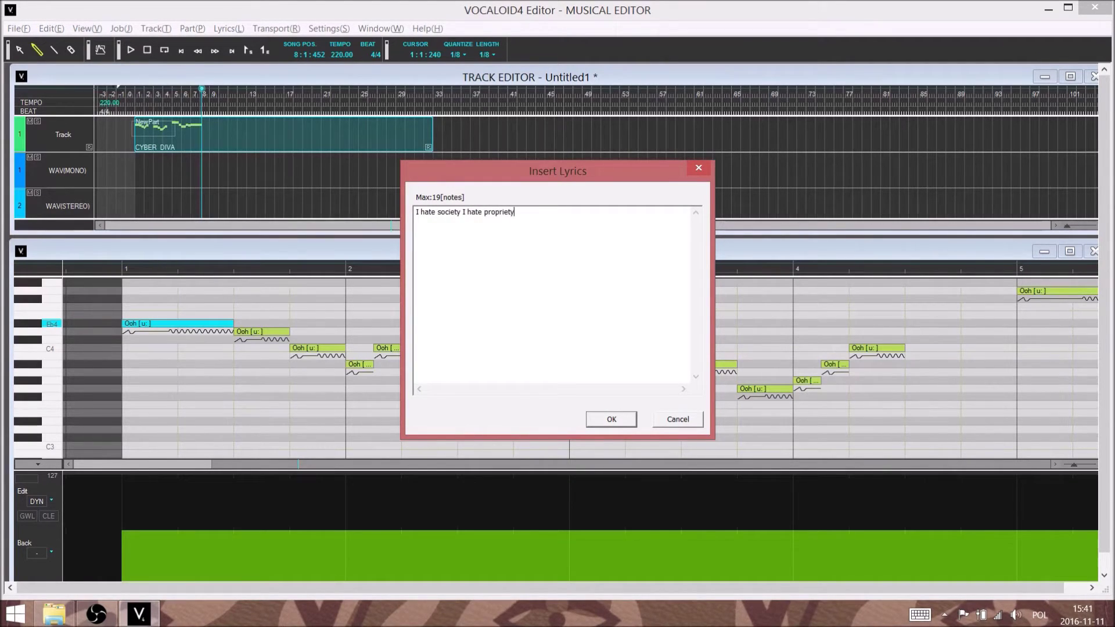
type("art is calling - for me")
key("Return")
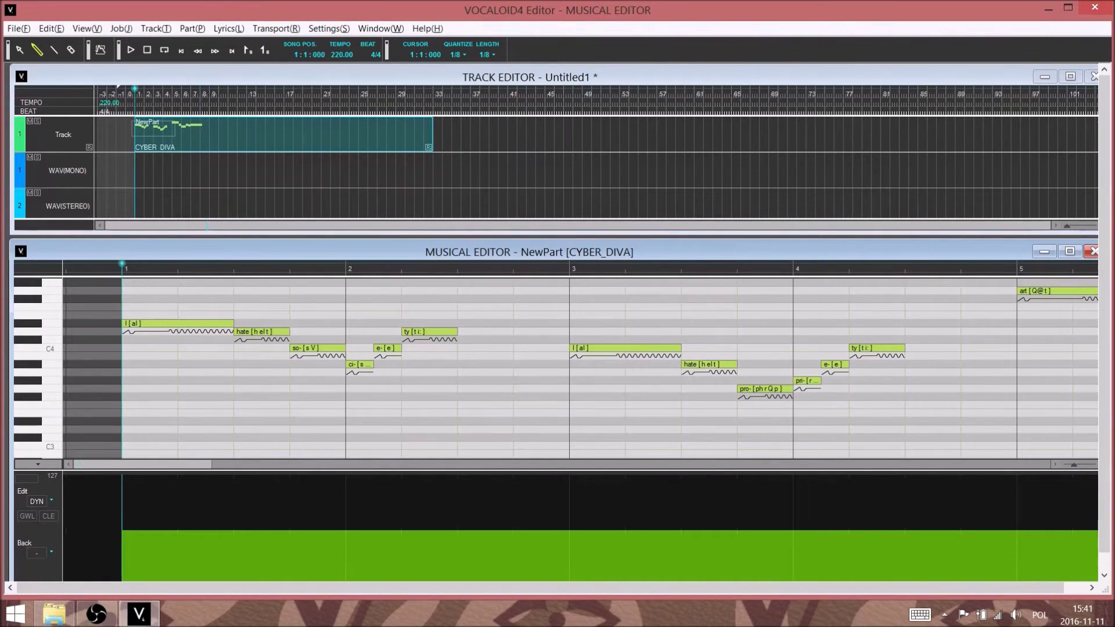
Play the part from measure 1 to hear the melody with its lyrics.
key("space")
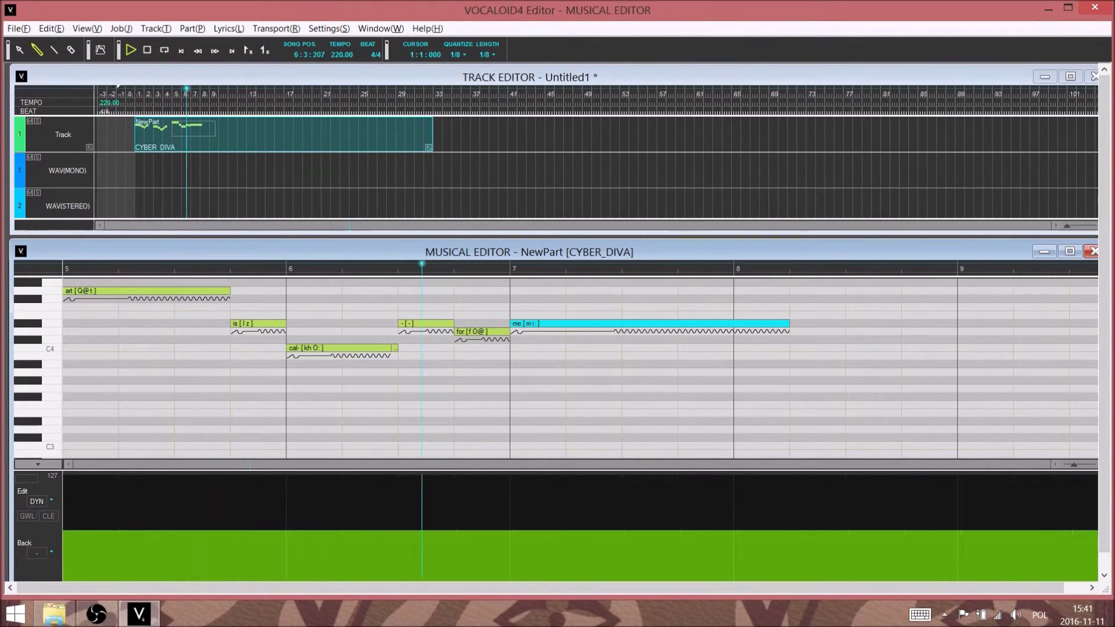
key("space")
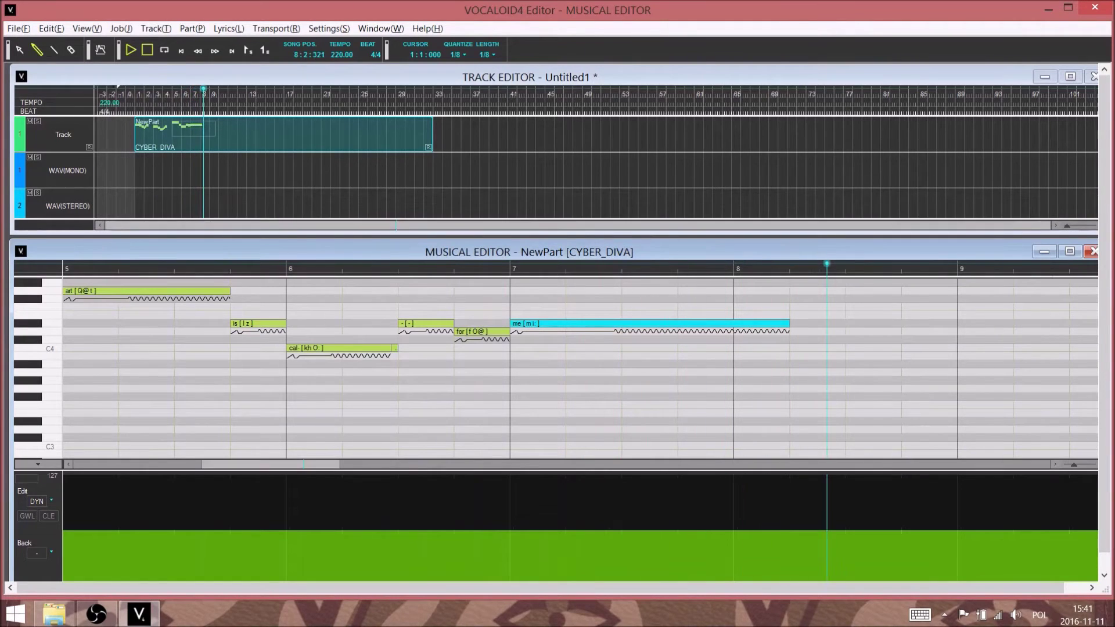
Draw a freehand dynamics (DYN) curve from the middle of measure 6 to the end of the "me" note in measure 8.
left_click_drag(245, 465, 242, 464)
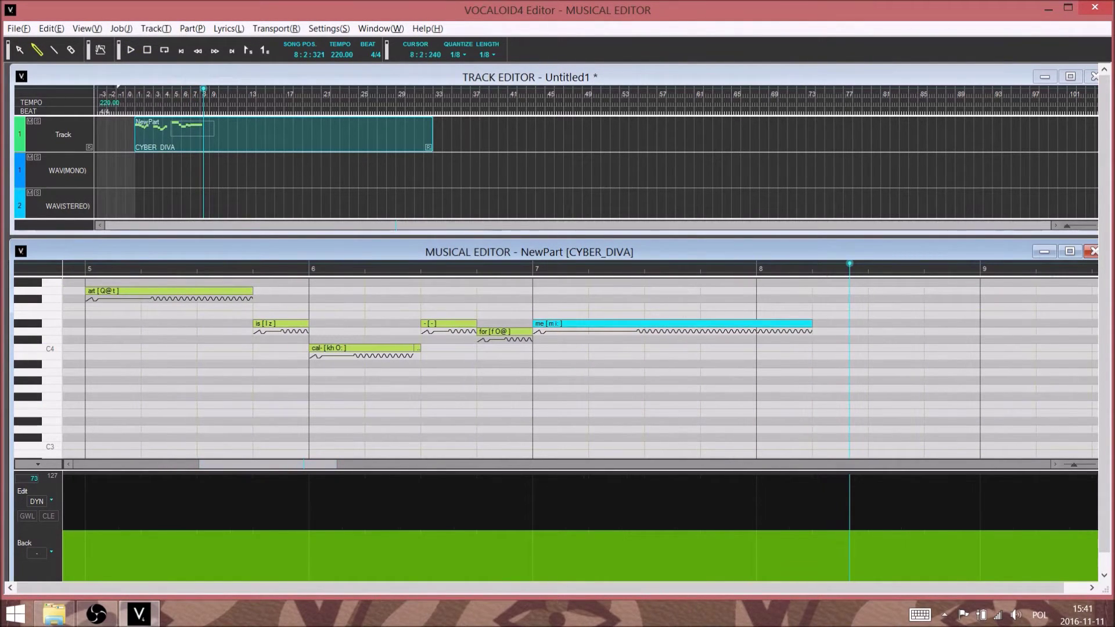
left_click(52, 500)
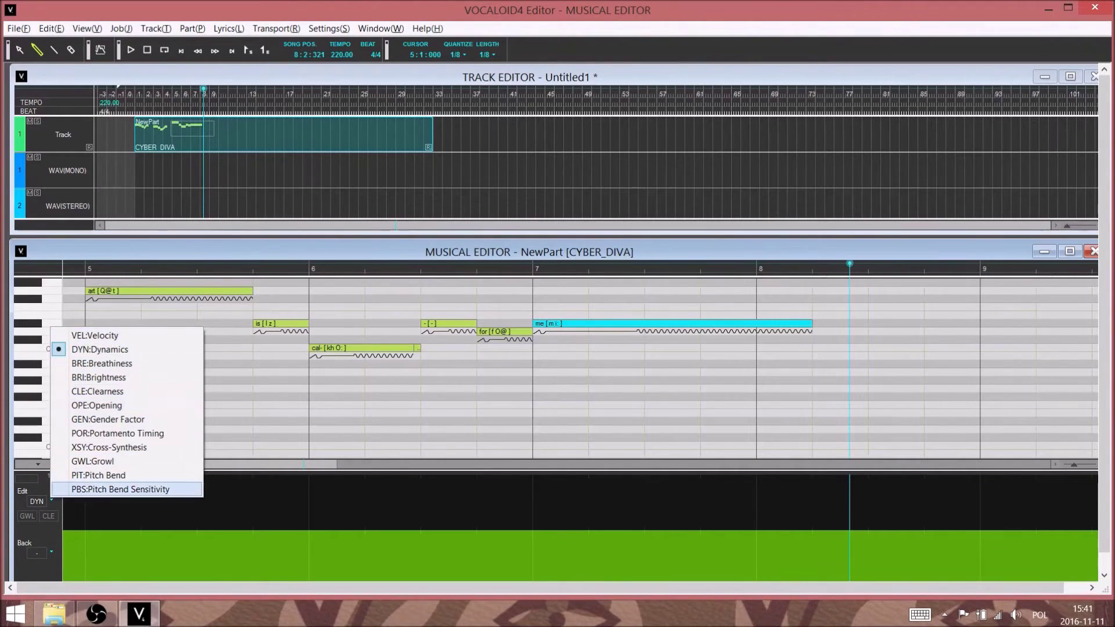
left_click(100, 349)
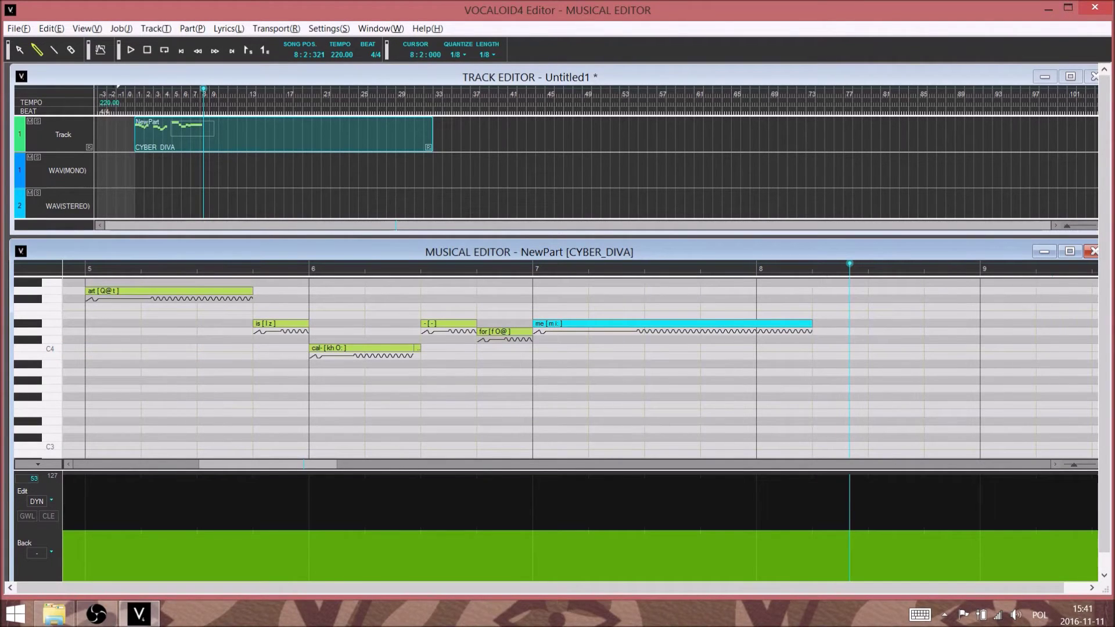
mouse_move(816, 548)
left_mouse_down()
mouse_move(757, 499)
mouse_move(556, 525)
mouse_move(497, 511)
mouse_move(451, 517)
left_mouse_up()
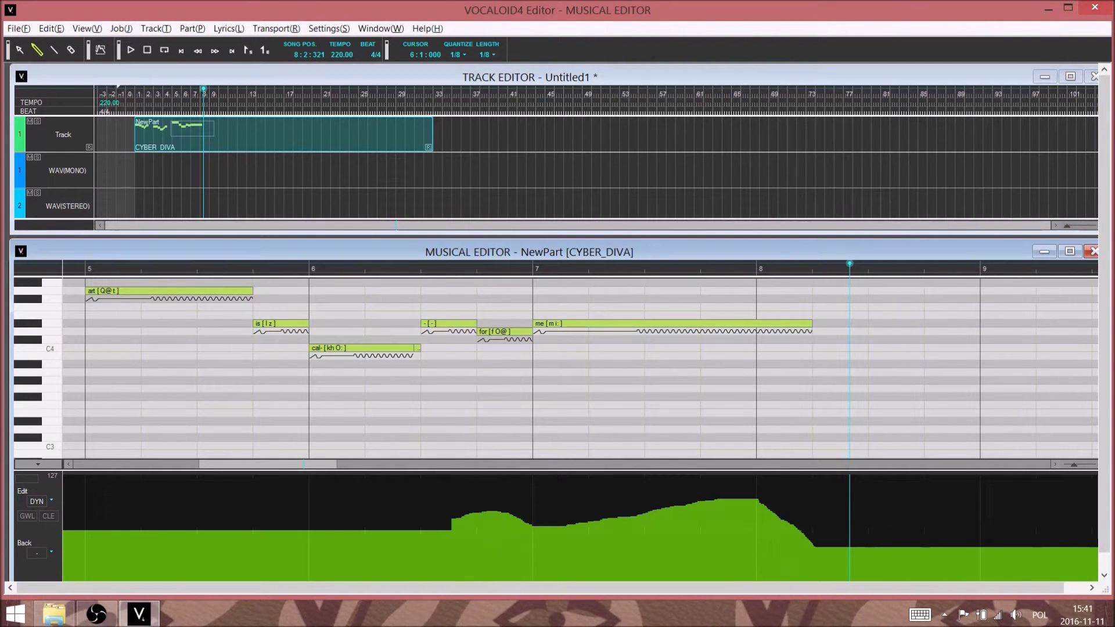
Shape the dynamics with straight lines from measure 5 onward, peaking at the starts of measures 7 and 8 and falling to about 40 after "me".
left_click(54, 50)
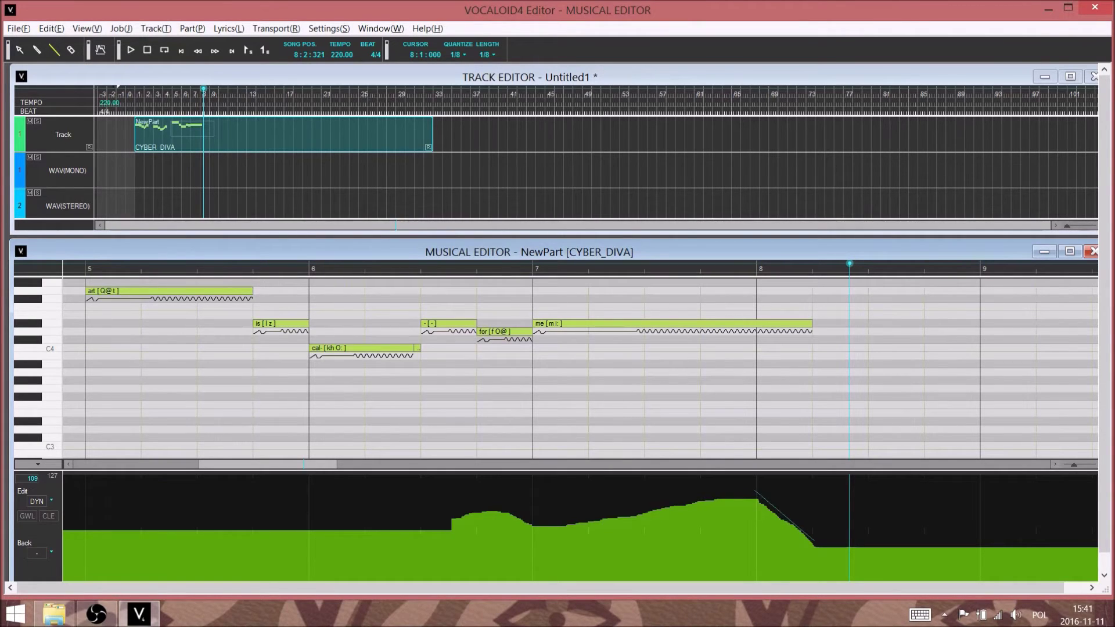
left_click_drag(814, 541, 815, 541)
left_click_drag(756, 491, 308, 505)
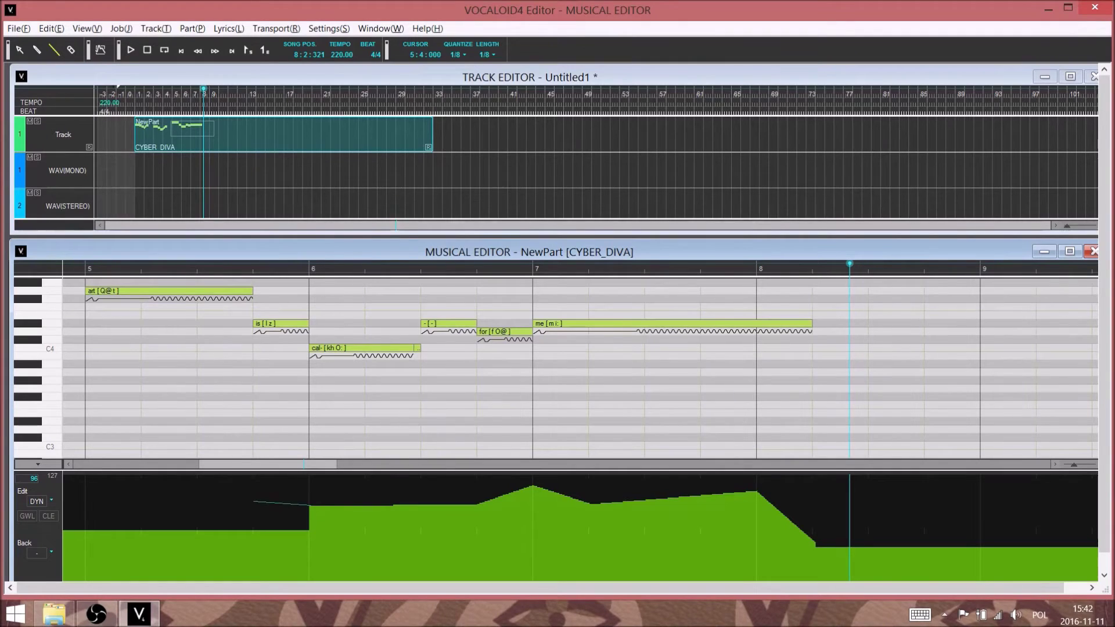
left_click_drag(253, 501, 224, 495)
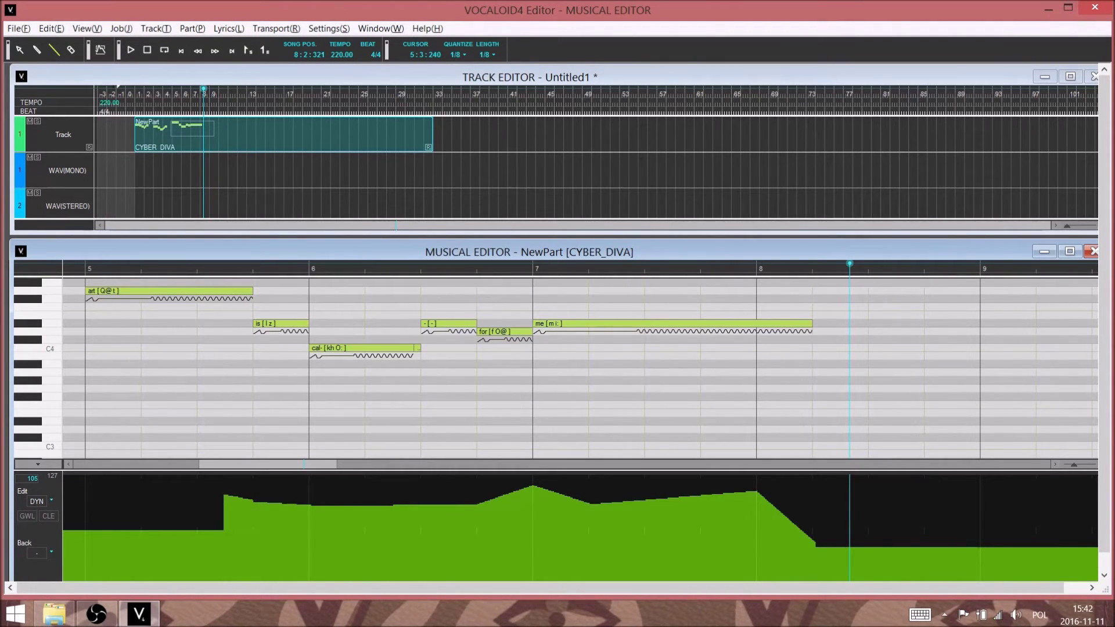
left_click_drag(122, 489, 83, 488)
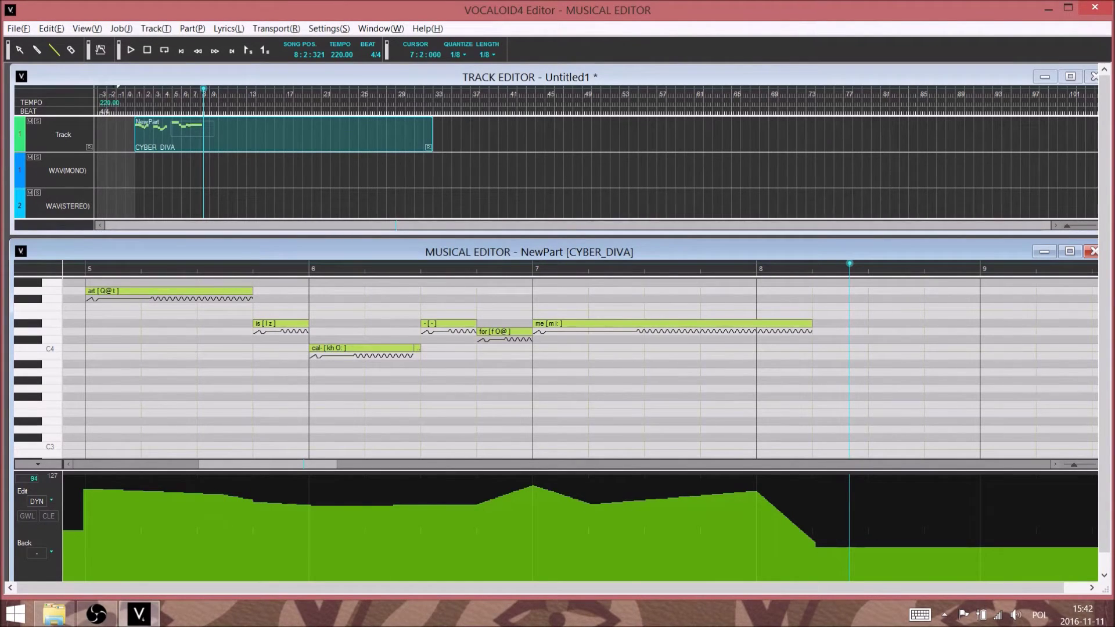
left_click_drag(592, 503, 795, 515)
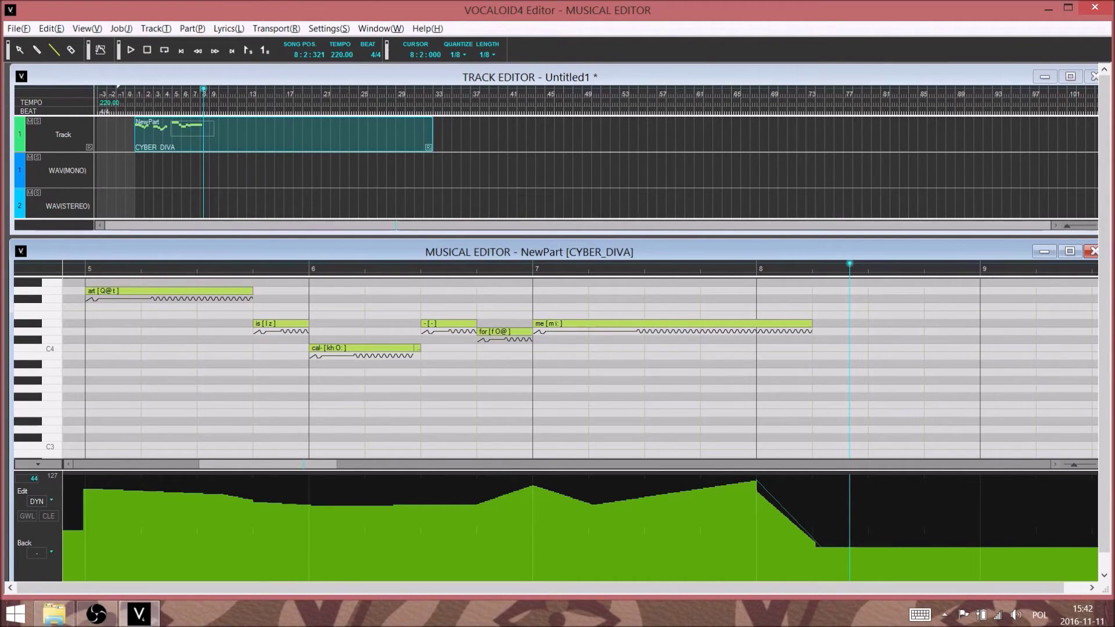
left_click_drag(816, 546, 821, 552)
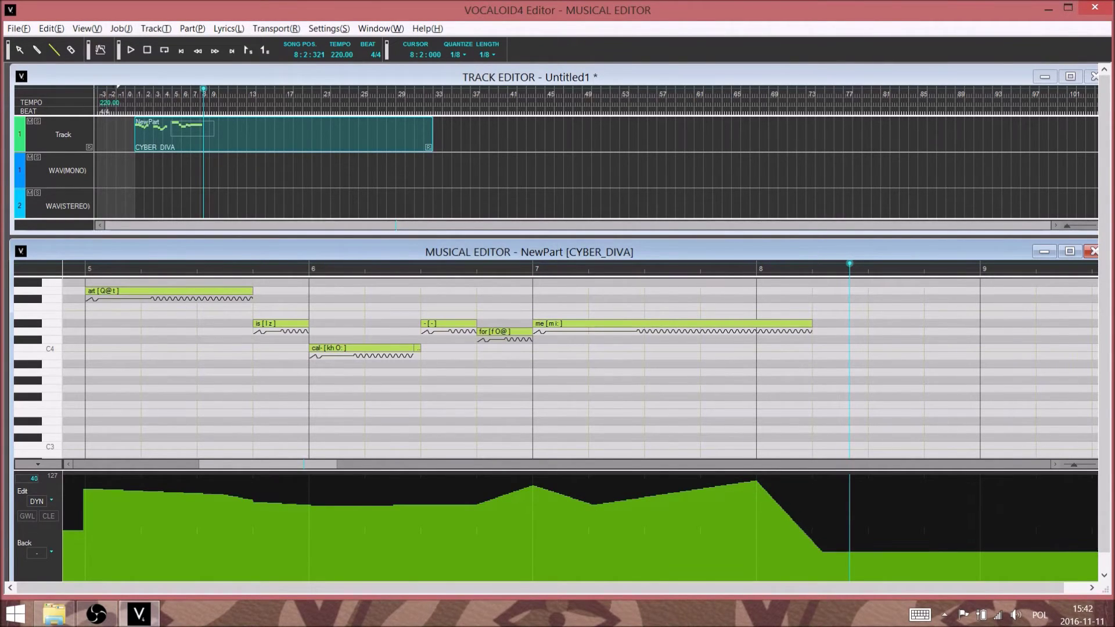
Shape the dynamics of measures 3 and 4 with straight lines, dipping at the start of measure 4 and rising into measure 5.
left_click_drag(279, 464, 220, 464)
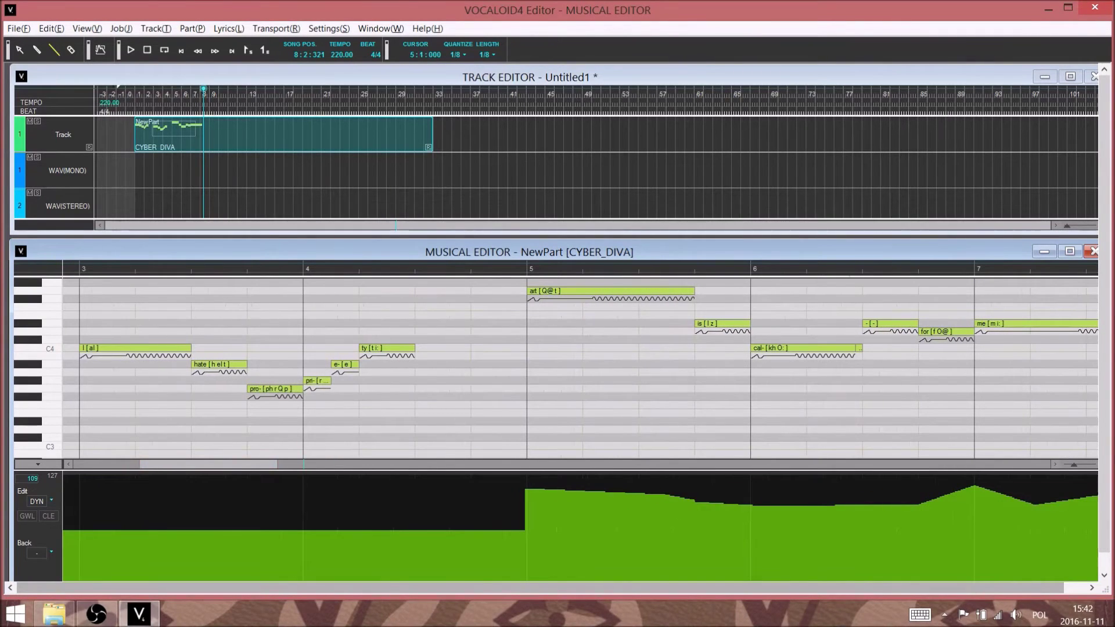
left_click_drag(469, 496, 418, 498)
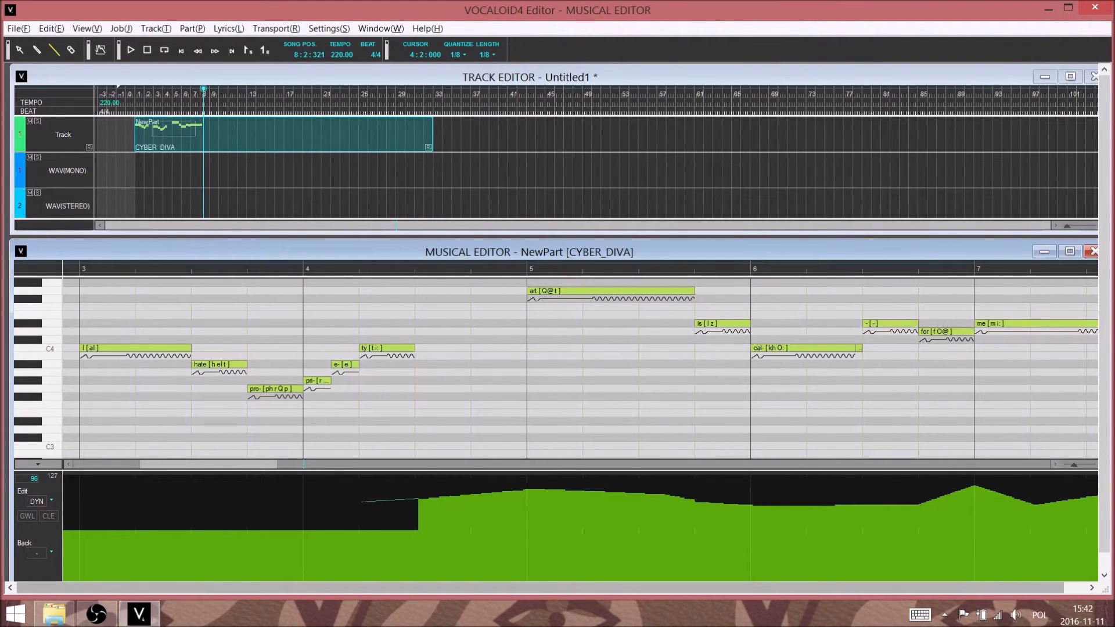
left_click_drag(361, 500, 361, 500)
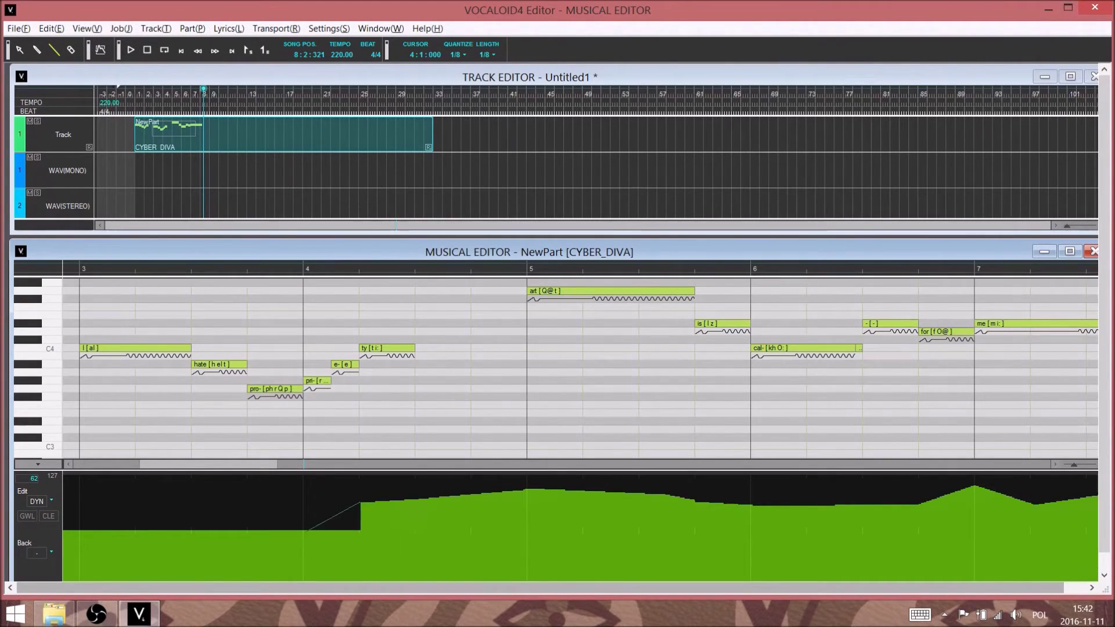
left_click_drag(308, 530, 303, 530)
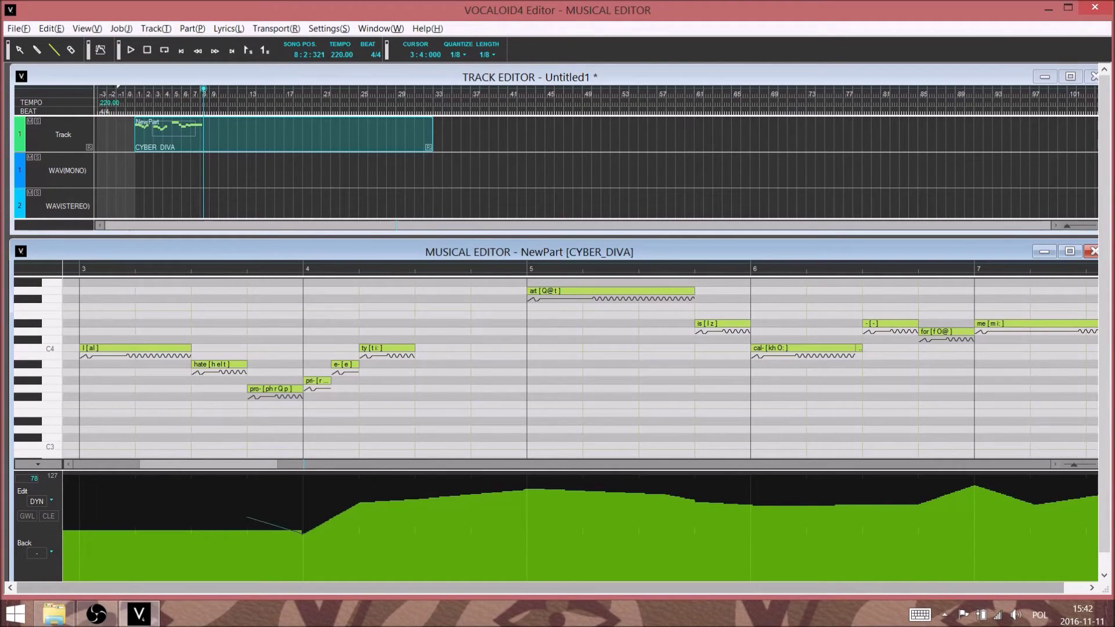
left_click_drag(246, 514, 79, 502)
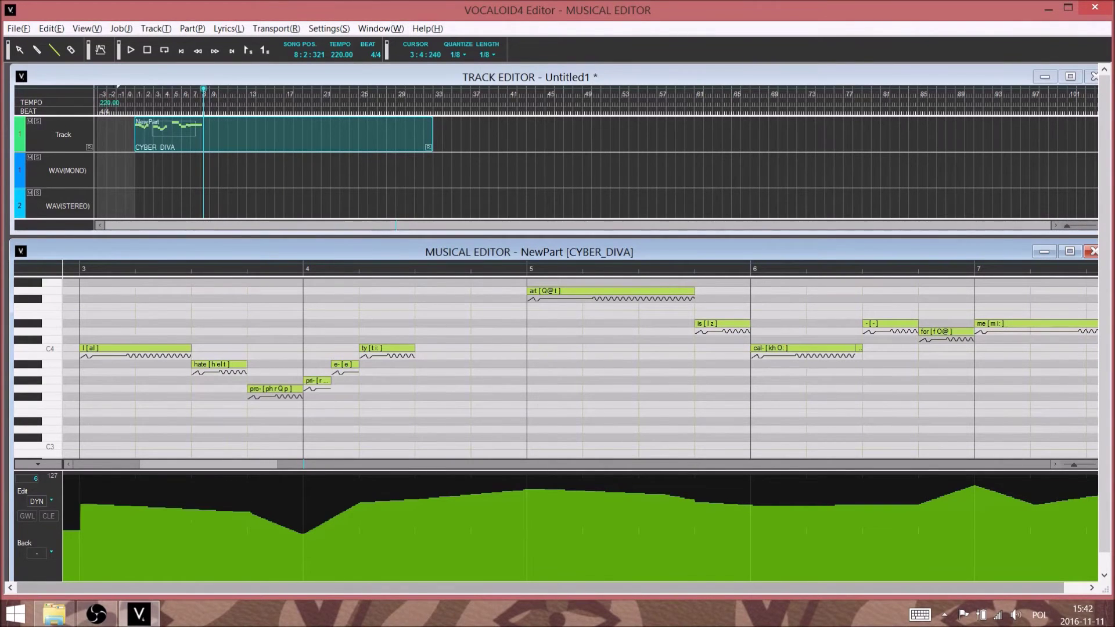
Shape the dynamics of measures 1 and 2 with straight lines, dipping at the start of measure 2 and joining the curve at measure 3.
left_click_drag(192, 465, 126, 465)
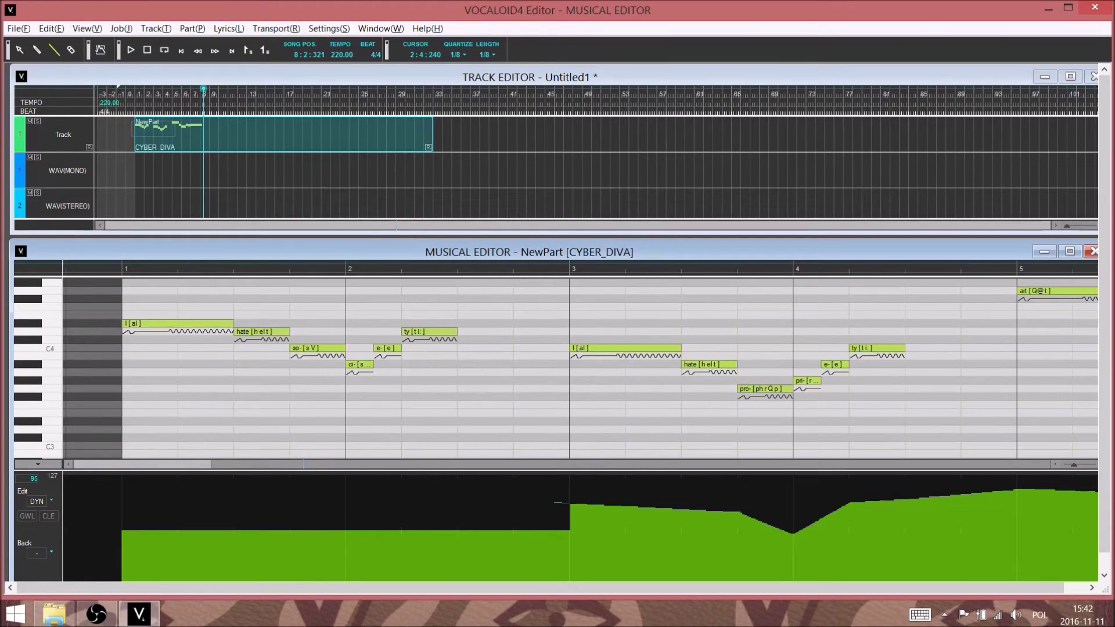
left_click_drag(493, 496, 399, 502)
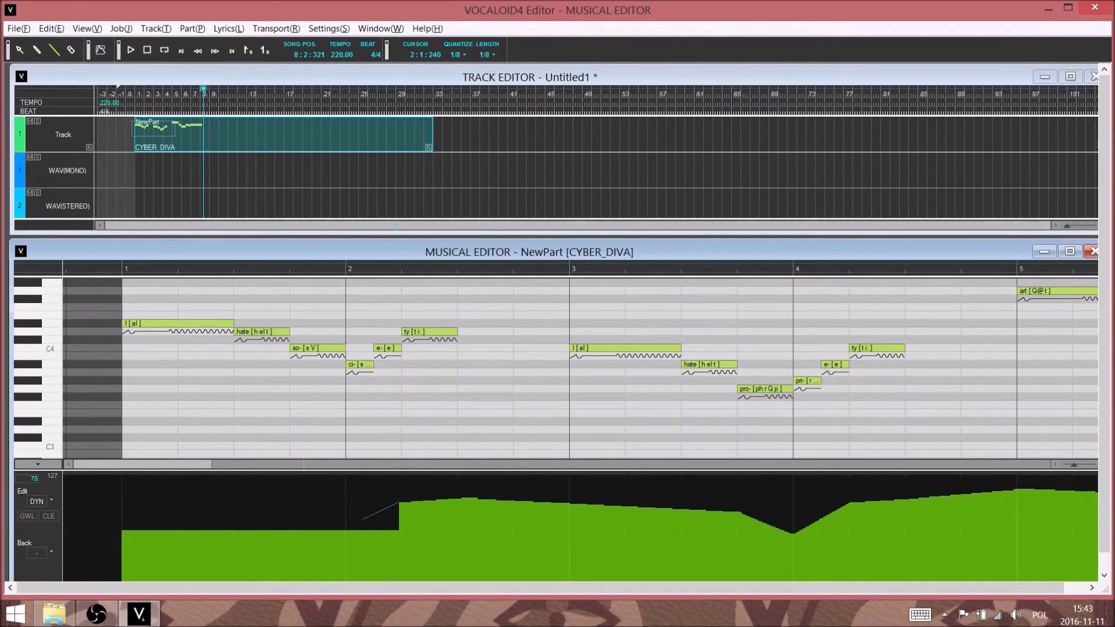
left_click_drag(347, 537, 122, 509)
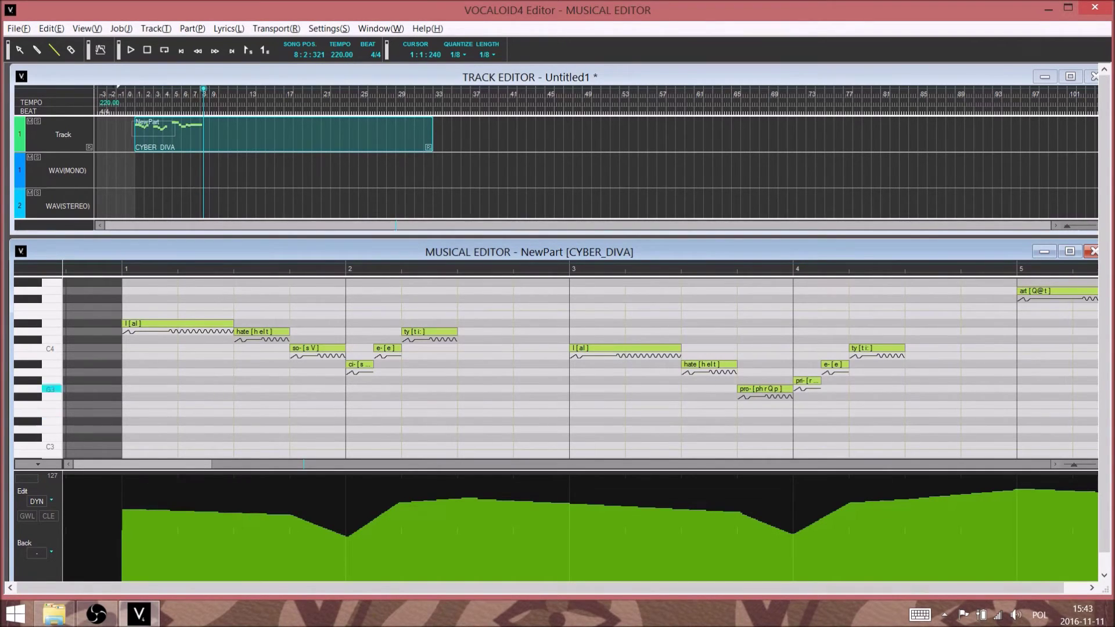
Play the part from the beginning to hear the edited dynamics.
left_click(181, 51)
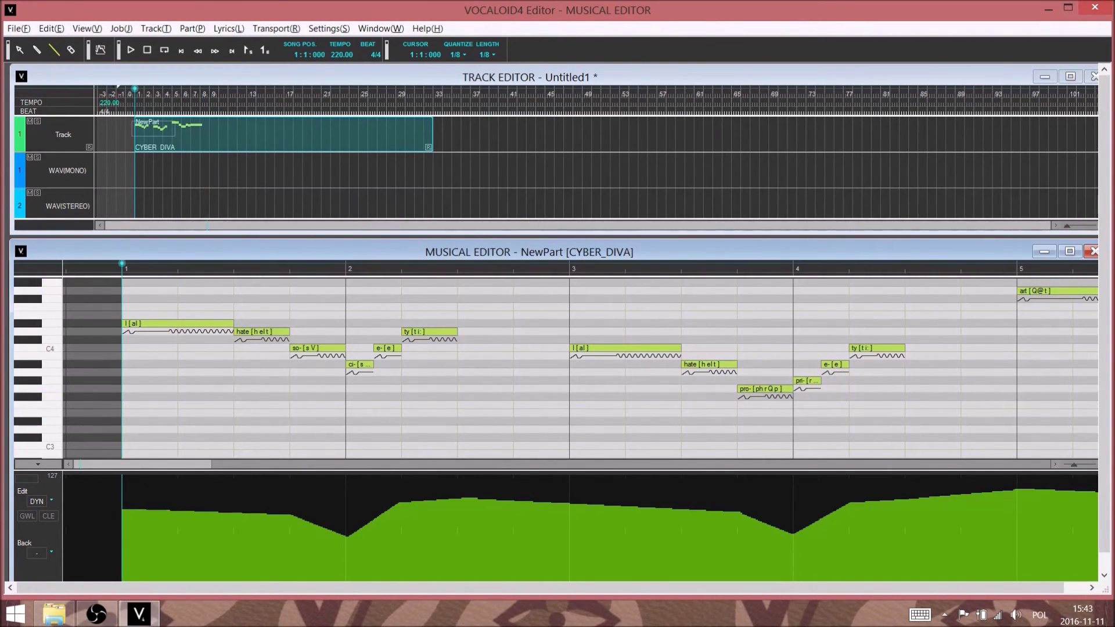
key("space")
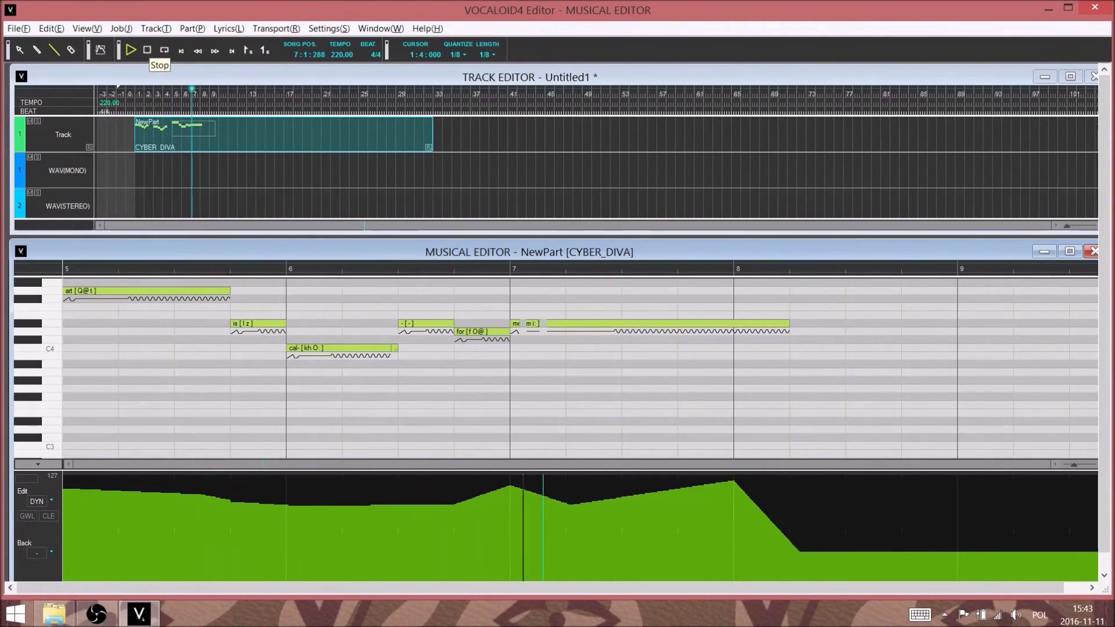
left_click(147, 50)
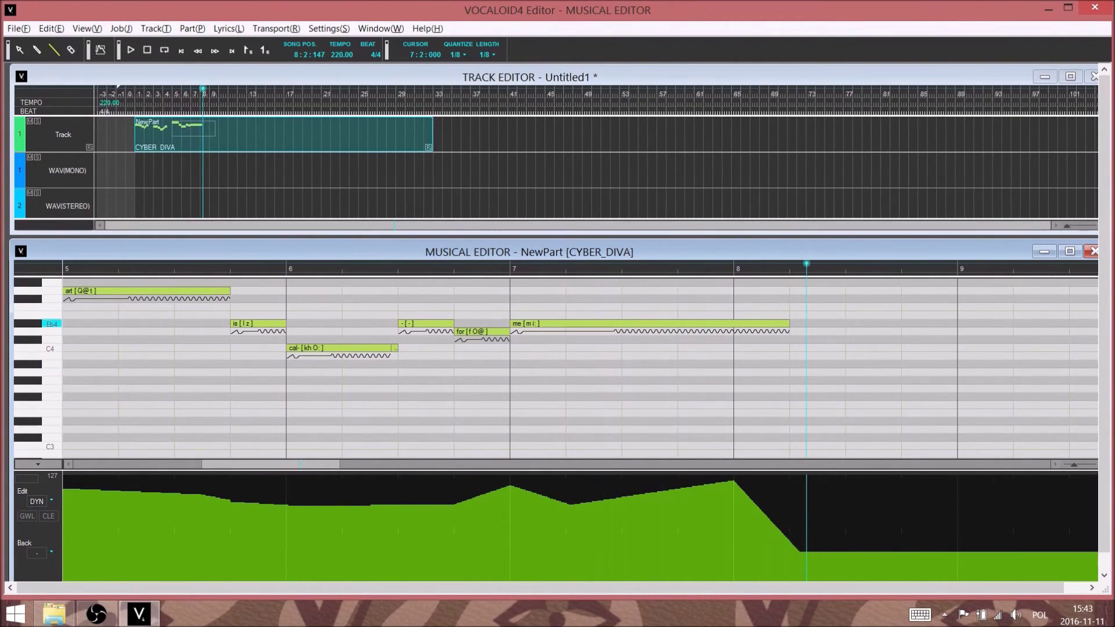
Set the vibrato type of the "me" note at measure 7 to [Extreme] Type 1.
left_click(557, 323)
right_click(558, 324)
left_click(610, 313)
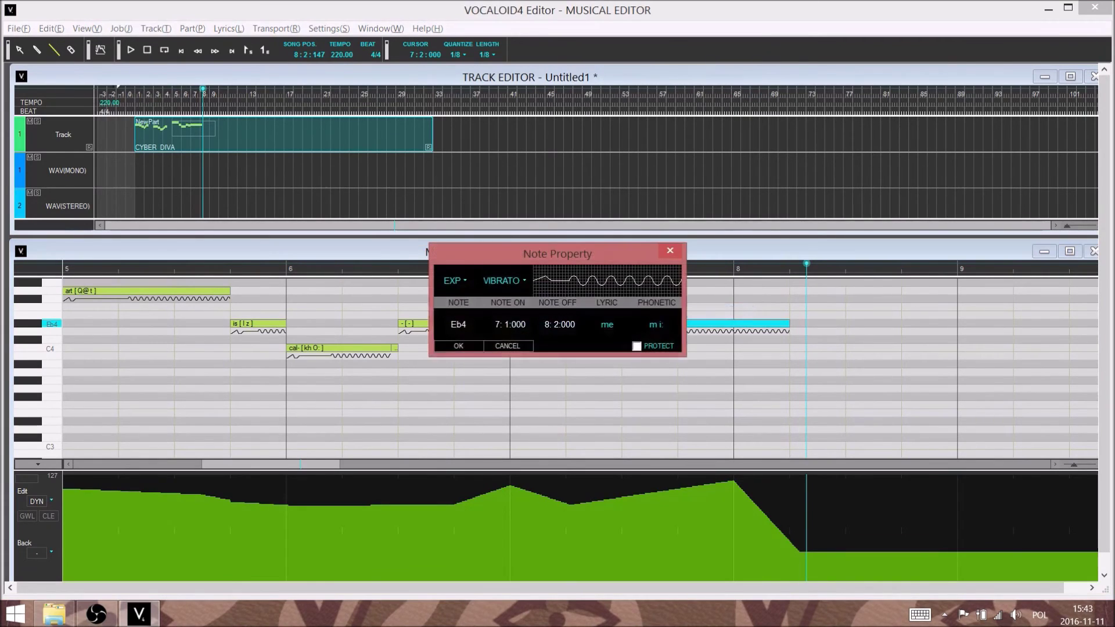
left_click(535, 254)
left_click(584, 150)
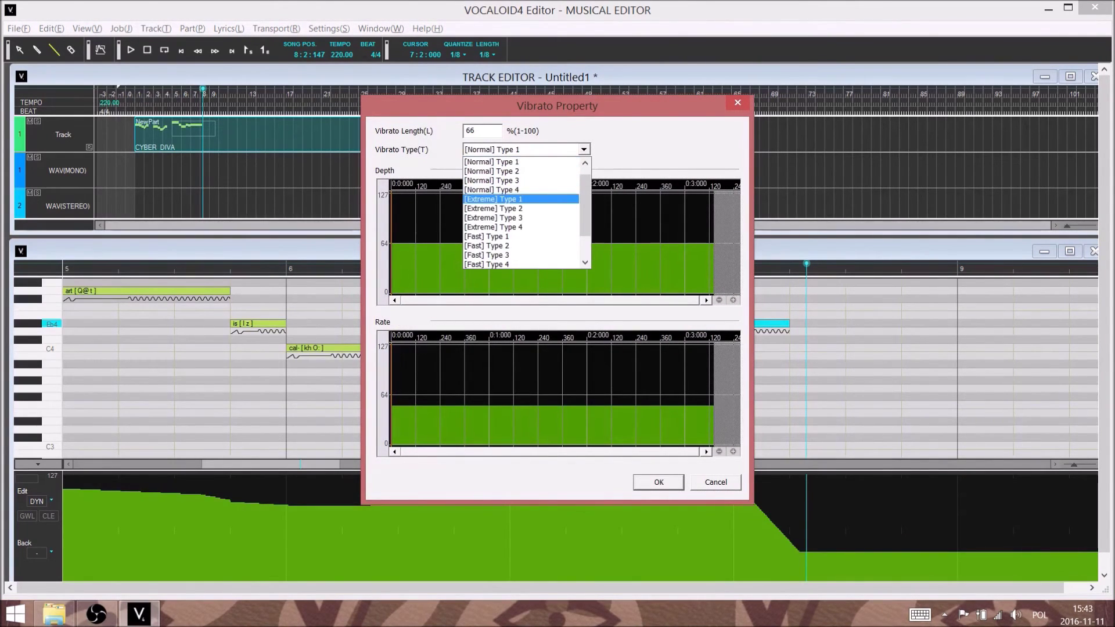
left_click(493, 200)
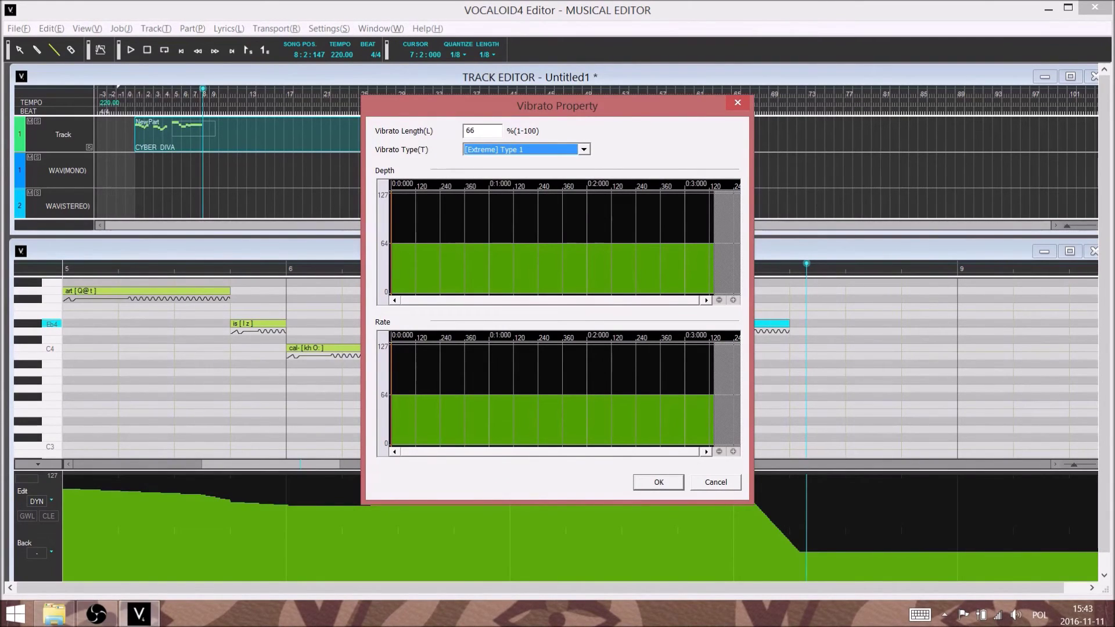
Shape the vibrato depth to peak near 0:2:120 and the rate to peak before 0:2:000, both falling toward the end, and apply the settings.
left_click_drag(391, 256, 584, 210)
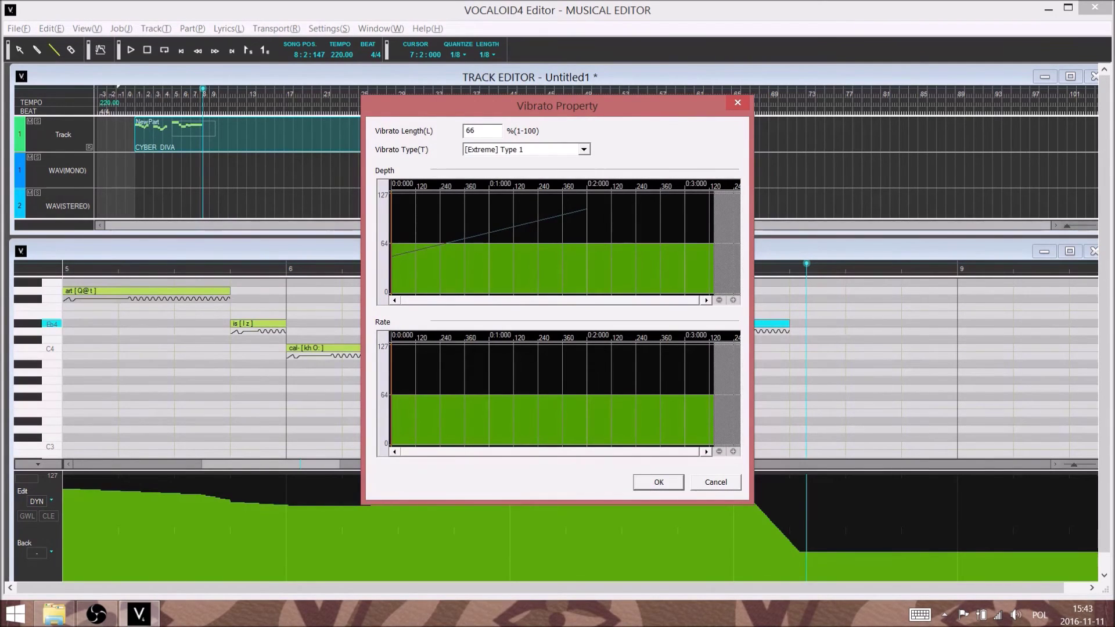
left_click_drag(586, 209, 713, 271)
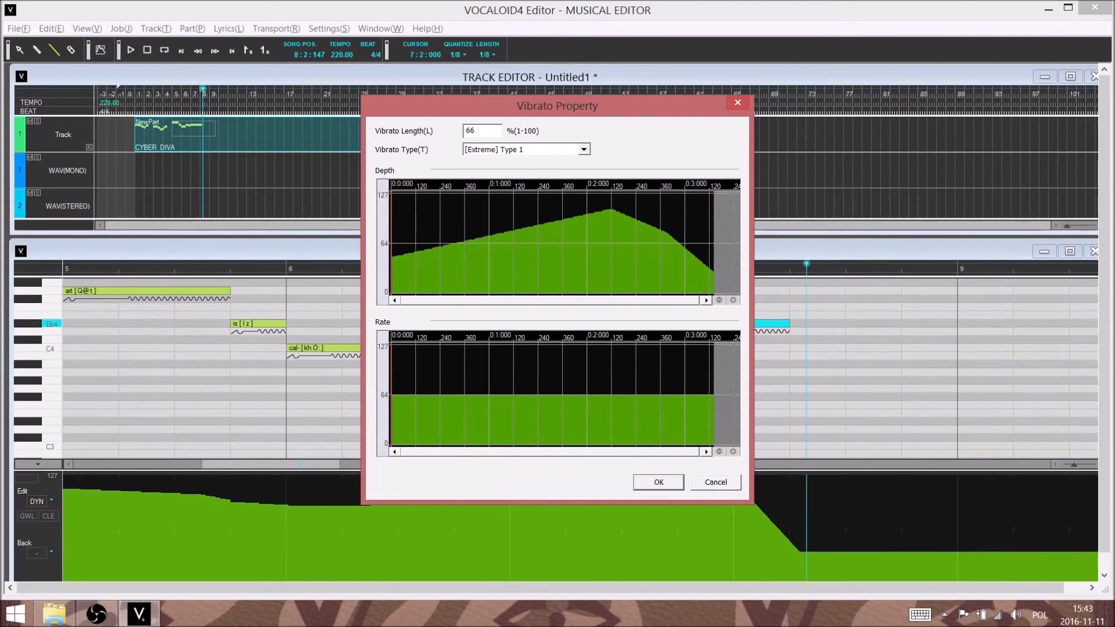
left_click_drag(393, 405, 488, 400)
left_click_drag(565, 388, 714, 423)
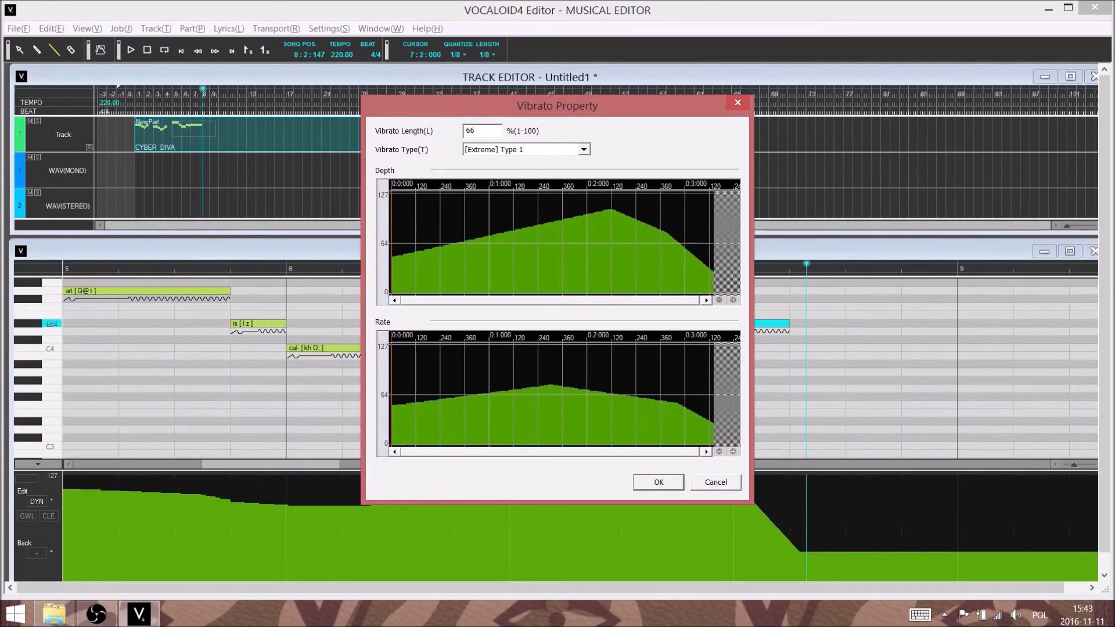
key("Return")
key("Return")
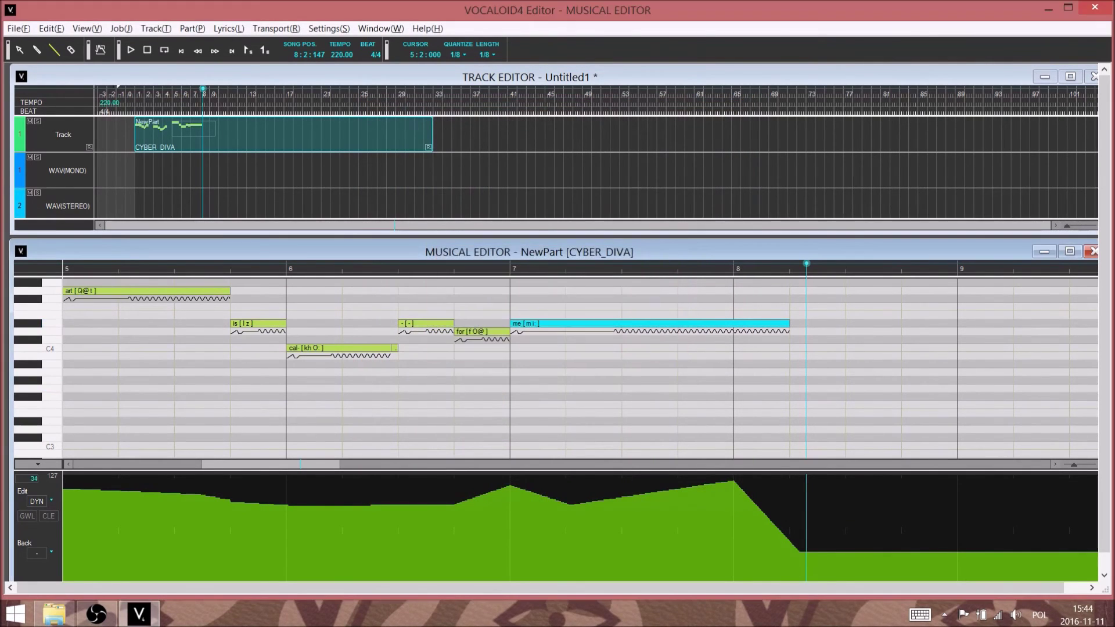
Play the part again from measure 1 to hear the vibrato on the final "me" note.
left_click_drag(247, 464, 118, 464)
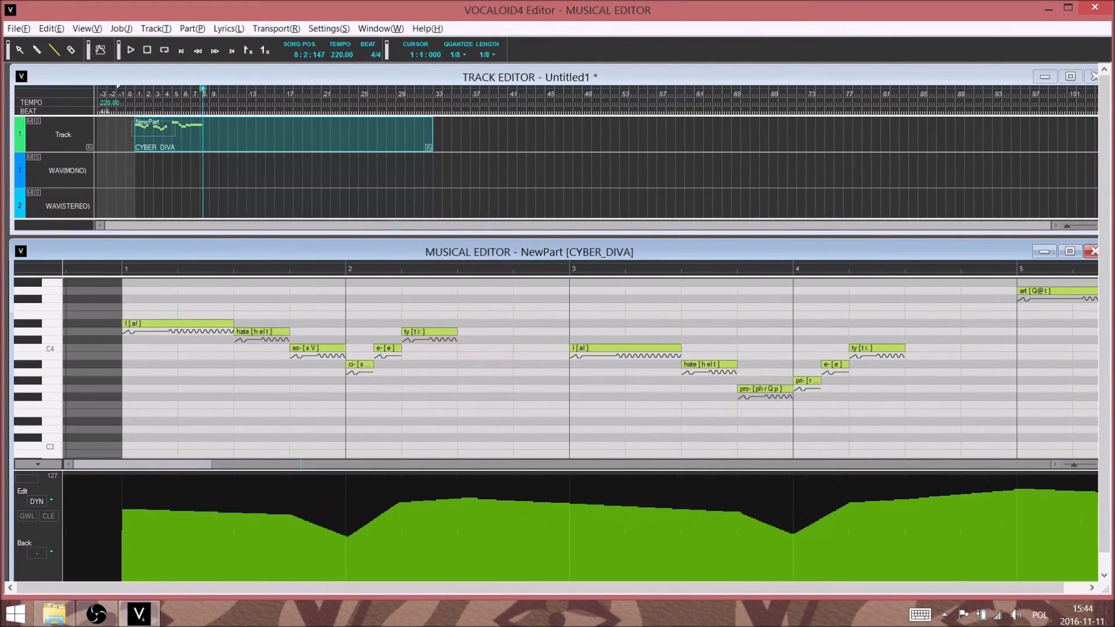
left_click(124, 269)
key("space")
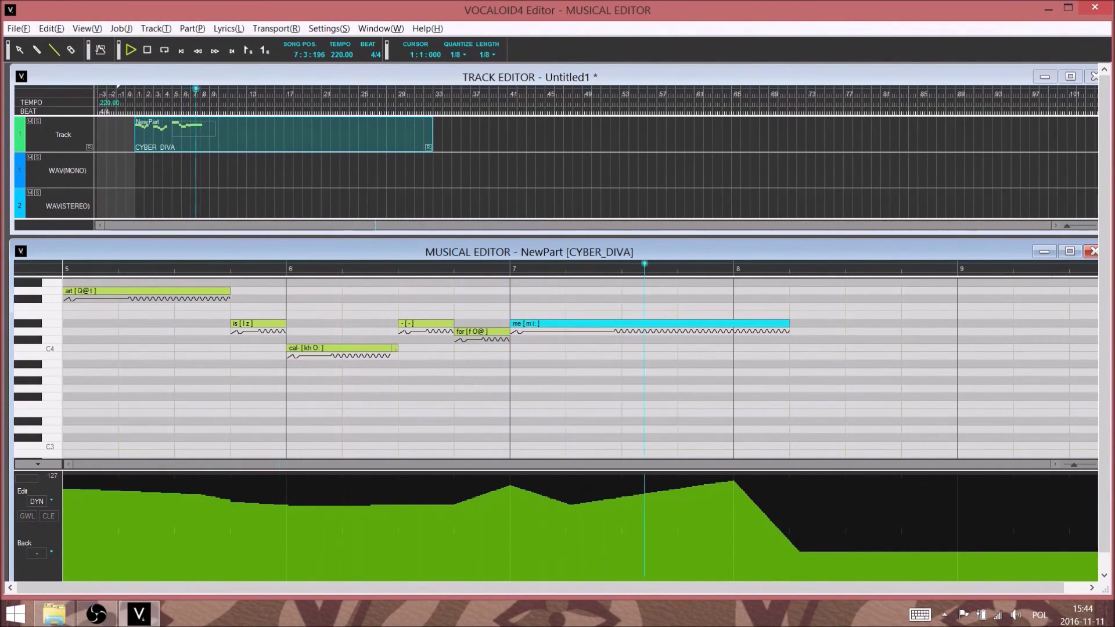
key("space")
key("alt")
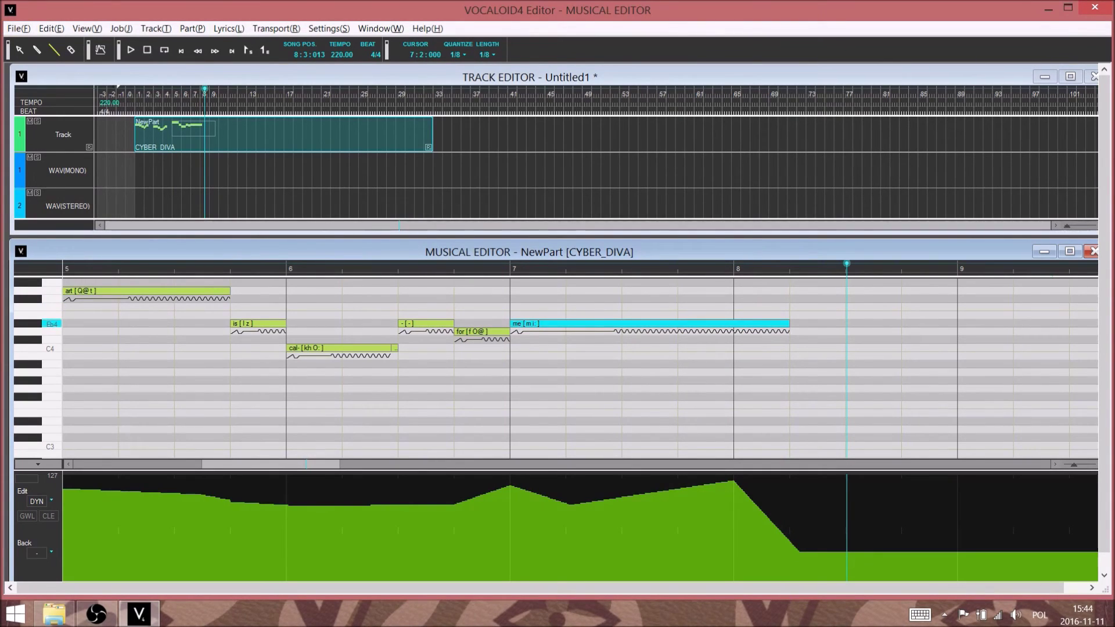
Change the vibrato type of the "me" note at measure 7 to [Normal] Type 1.
right_click(552, 323)
left_click(607, 315)
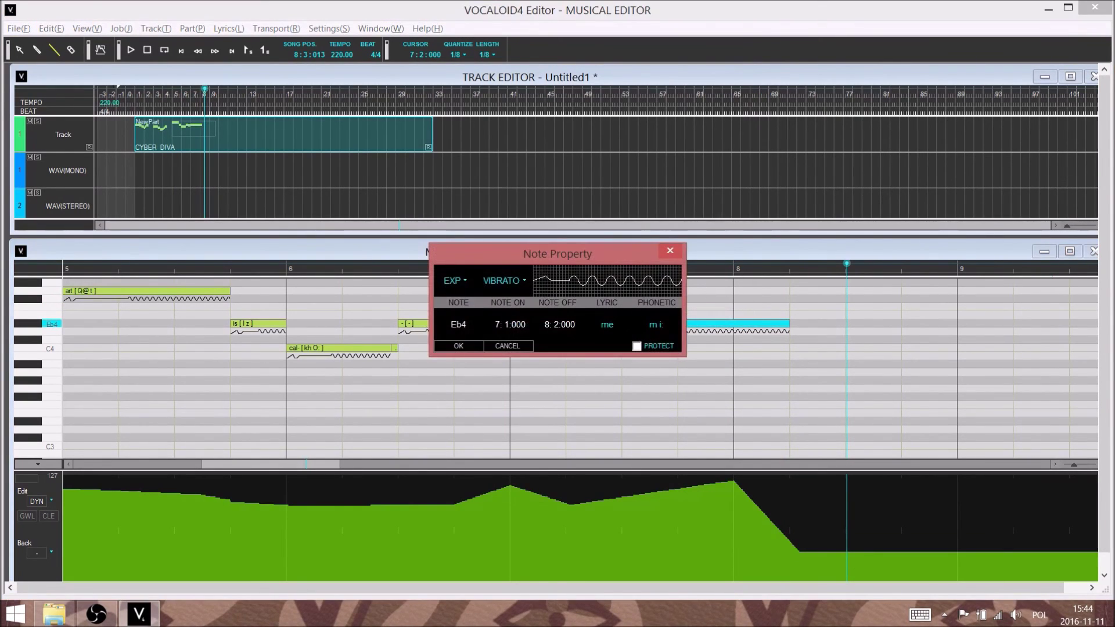
left_click(504, 281)
left_click(584, 150)
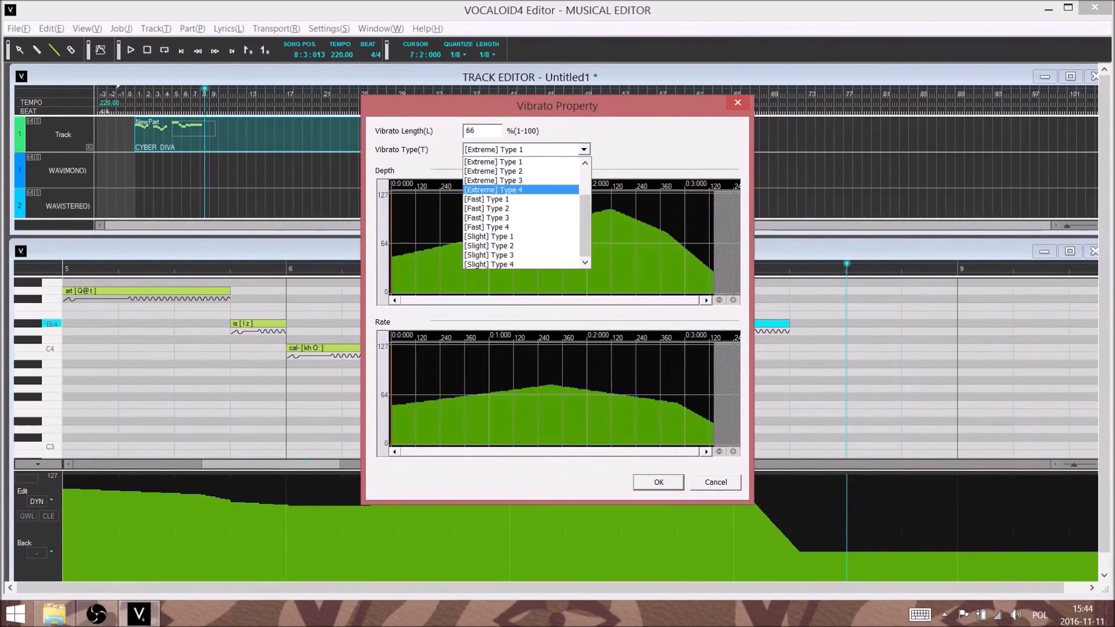
scroll(521, 212, "up", 2)
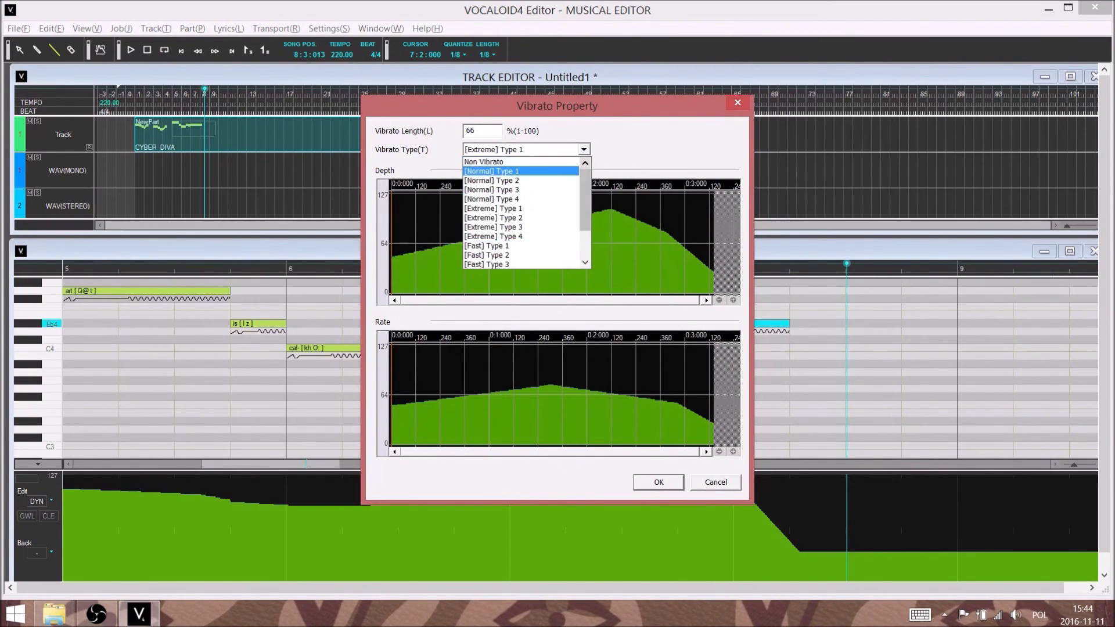
left_click(521, 172)
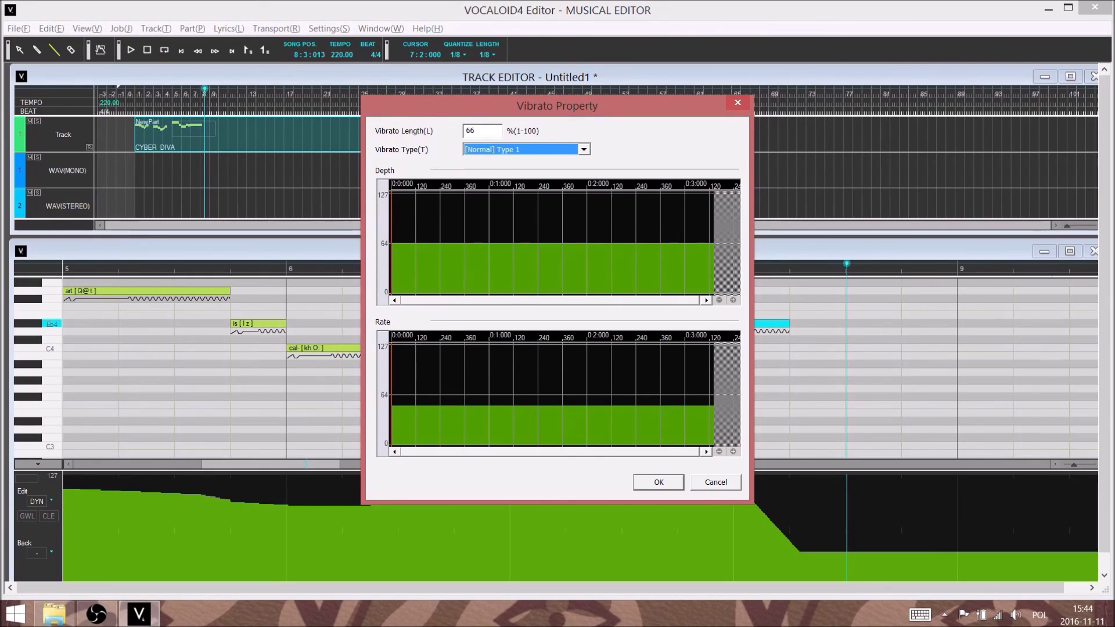
Shape the vibrato depth to peak near 0:2:000 and the rate to peak before it, both falling toward the end, and apply the note settings.
mouse_move(392, 251)
left_mouse_down()
mouse_move(585, 206)
mouse_move(661, 222)
left_mouse_up()
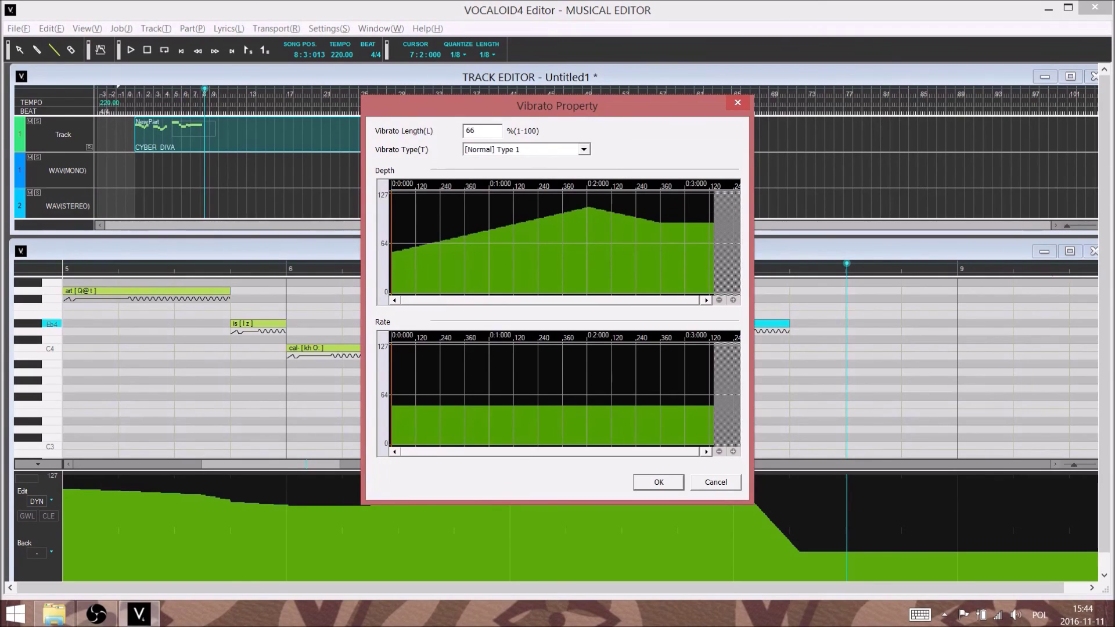
left_click_drag(714, 266, 715, 267)
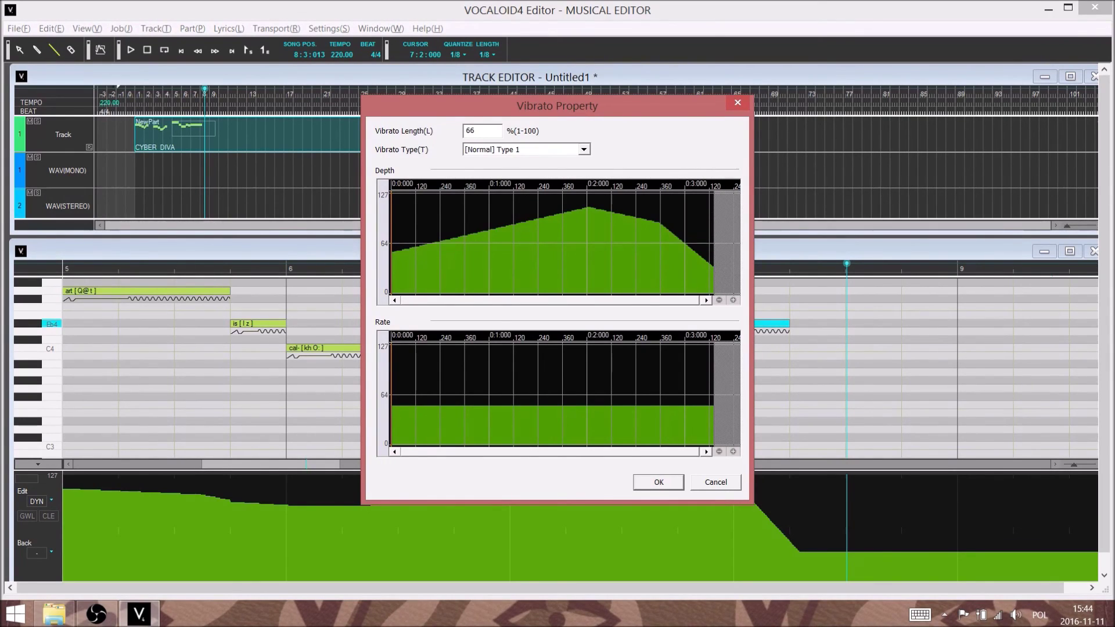
left_click_drag(392, 410, 546, 396)
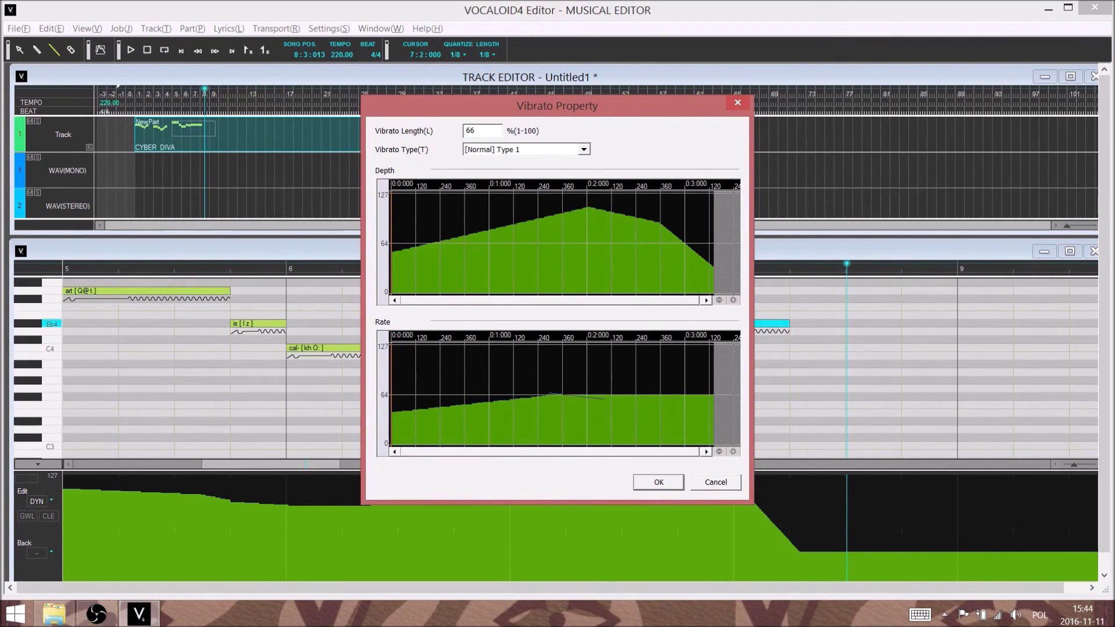
left_click_drag(669, 410, 713, 427)
left_click(658, 482)
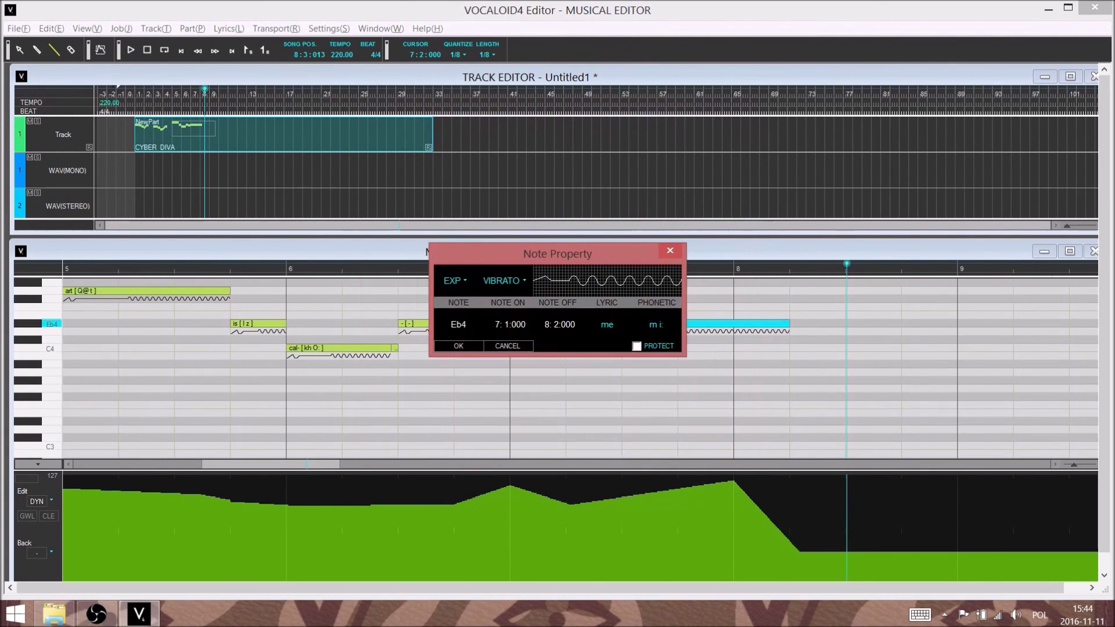
left_click(458, 346)
Play the part from measure 1 to hear the reshaped [Normal] Type 1 vibrato.
left_click_drag(295, 464, 167, 465)
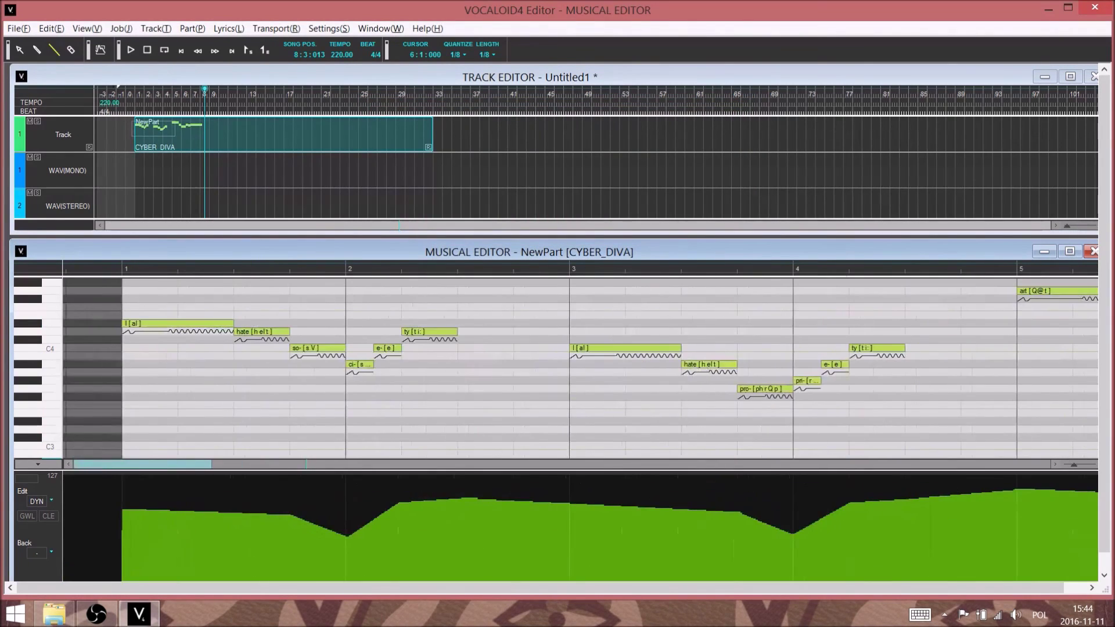
left_click(123, 268)
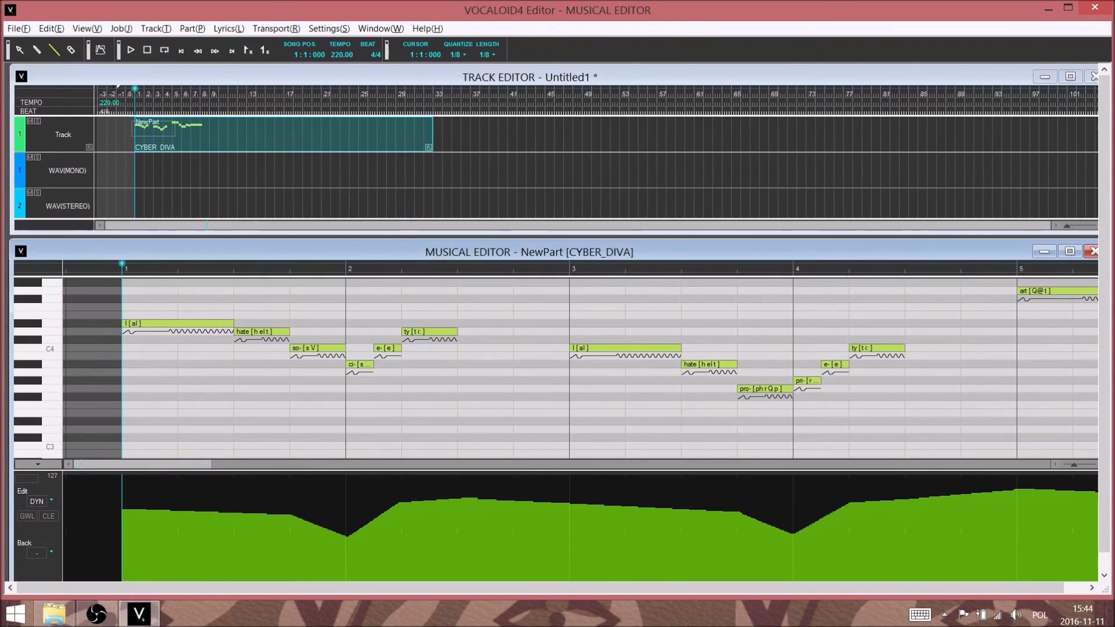
key("space")
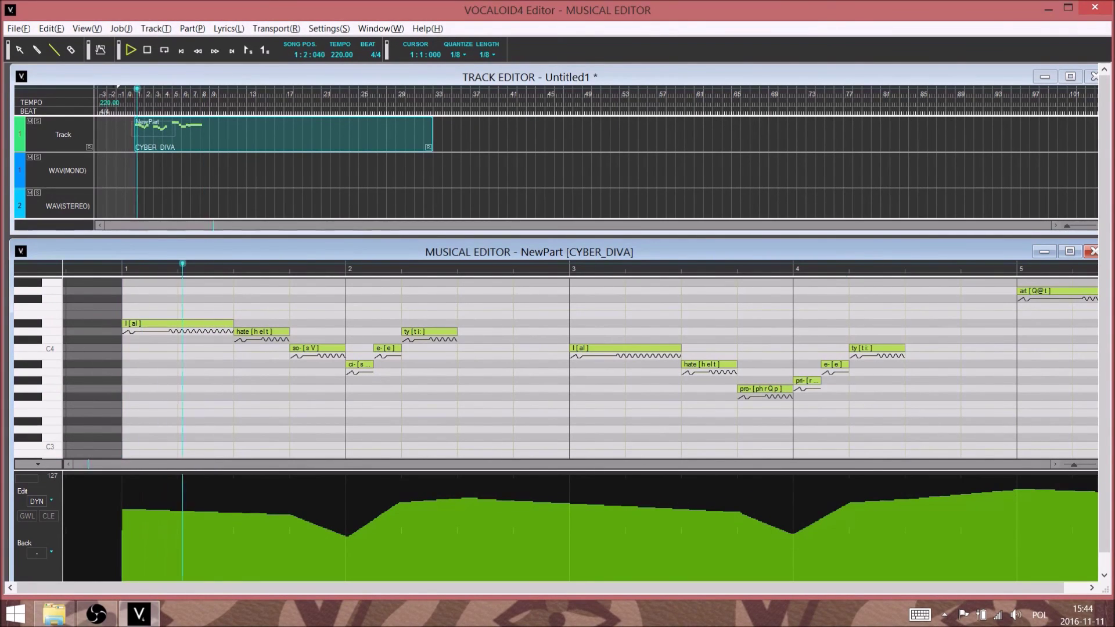